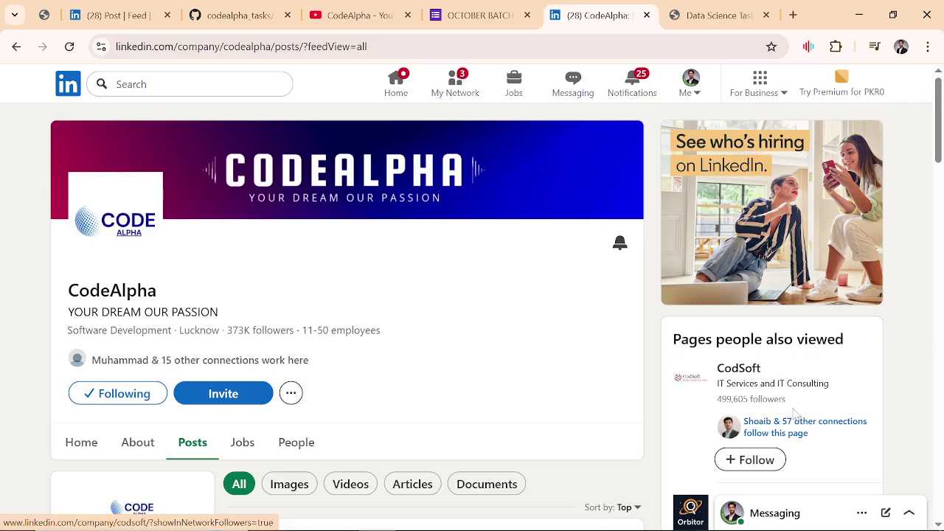
Step: View the Iris Flower Classification LinkedIn post, then go to CodeAlpha's YouTube Videos page
left_click(101, 6)
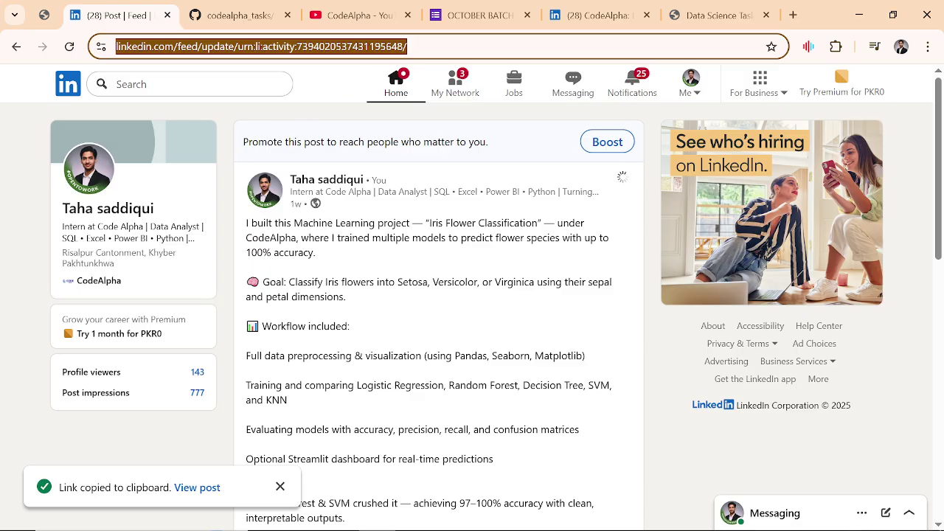
left_click(381, 14)
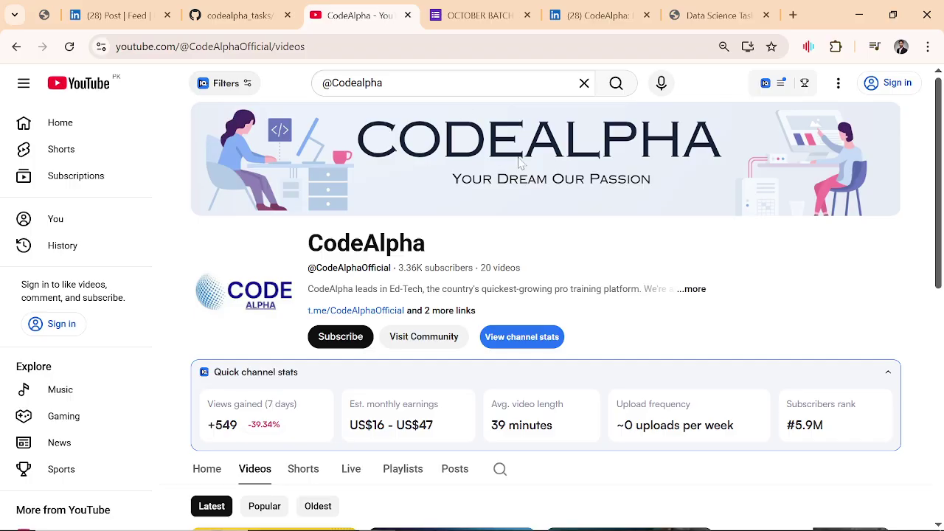
Step: Scroll through CodeAlpha's latest video uploads and return to the top of the grid
scroll(521, 163, "down", 3)
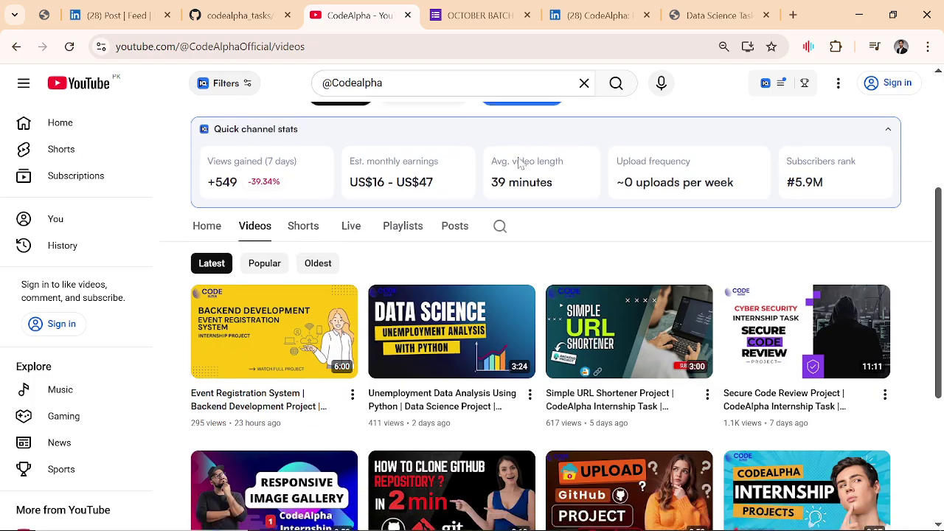
scroll(521, 162, "up", 2)
scroll(520, 162, "down", 1)
scroll(520, 162, "down", 3)
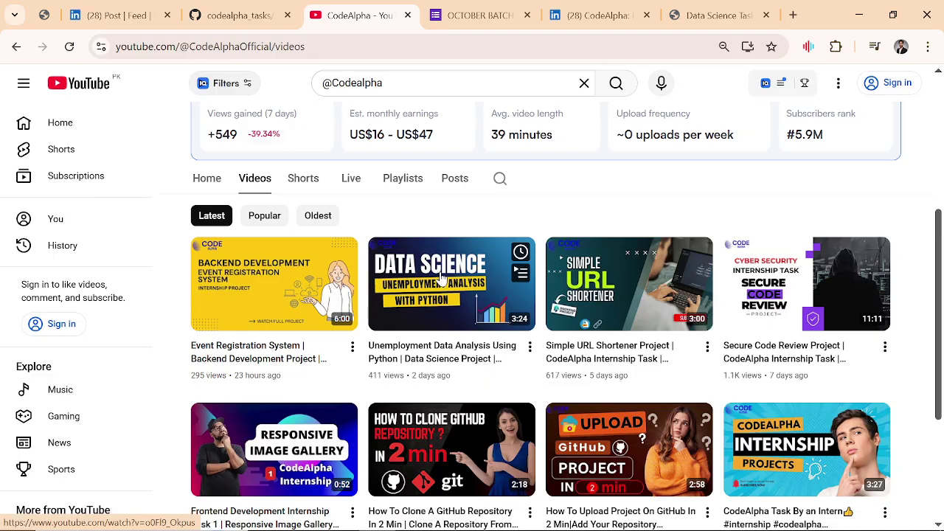
scroll(453, 250, "up", 4)
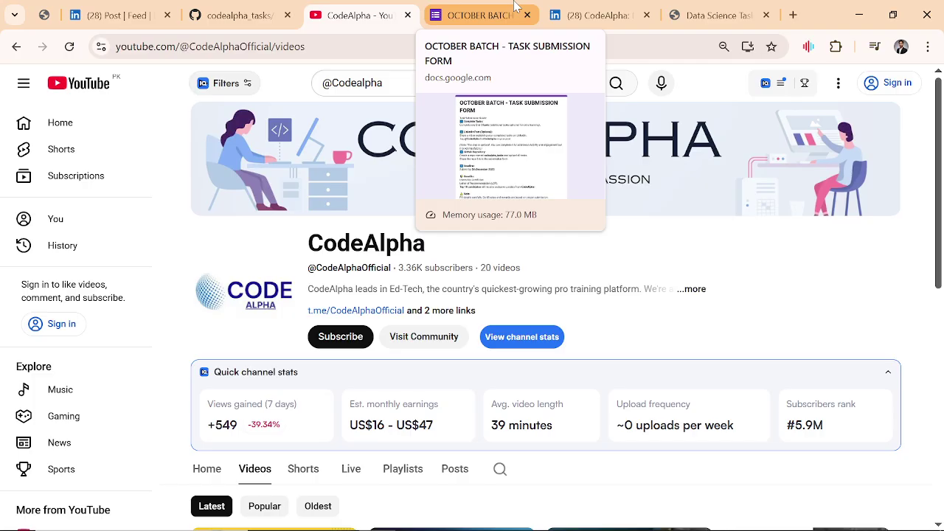
Step: Bring up the OCTOBER BATCH - TASK SUBMISSION FORM showing the 5th December 2025 deadline
left_click(516, 8)
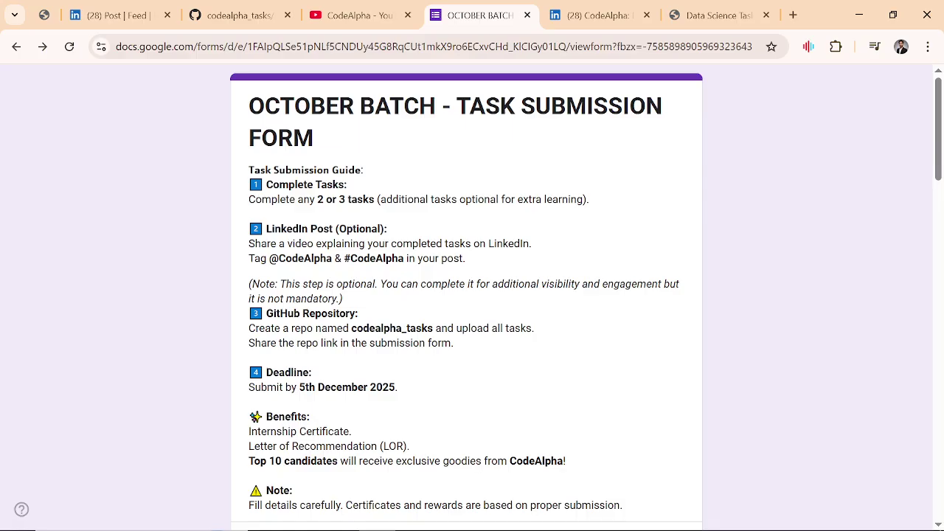
Step: Open the Data Science Tasks PDF at page 1 and read down to Instructions for Interns
left_click(705, 16)
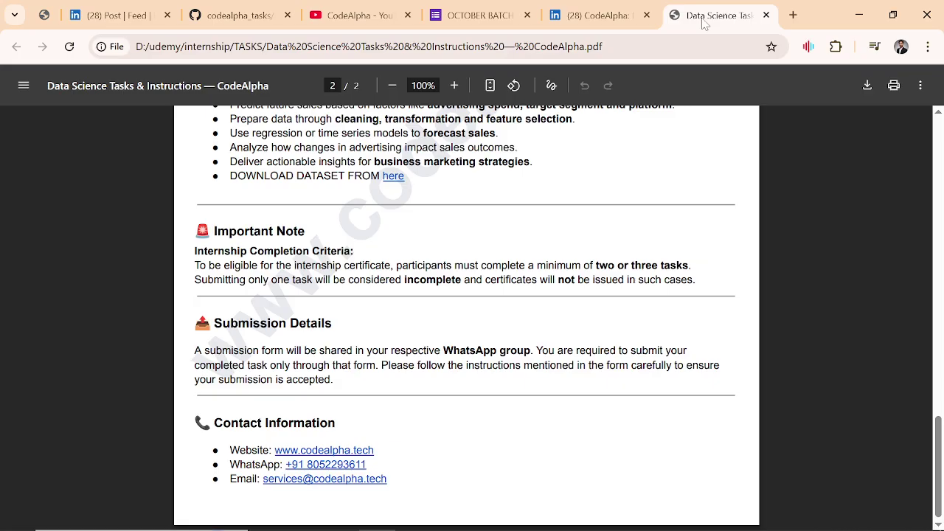
key("Home")
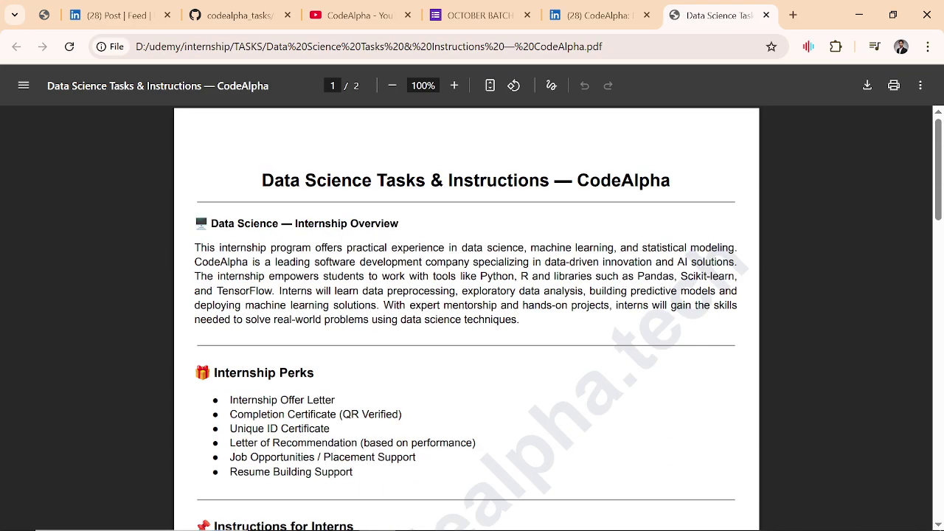
scroll(472, 318, "down", 3)
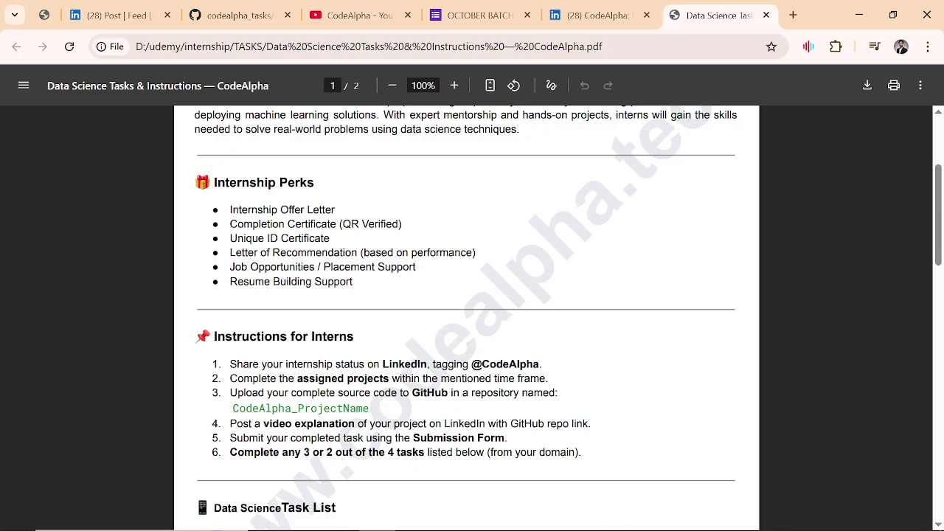
scroll(466, 318, "down", 3)
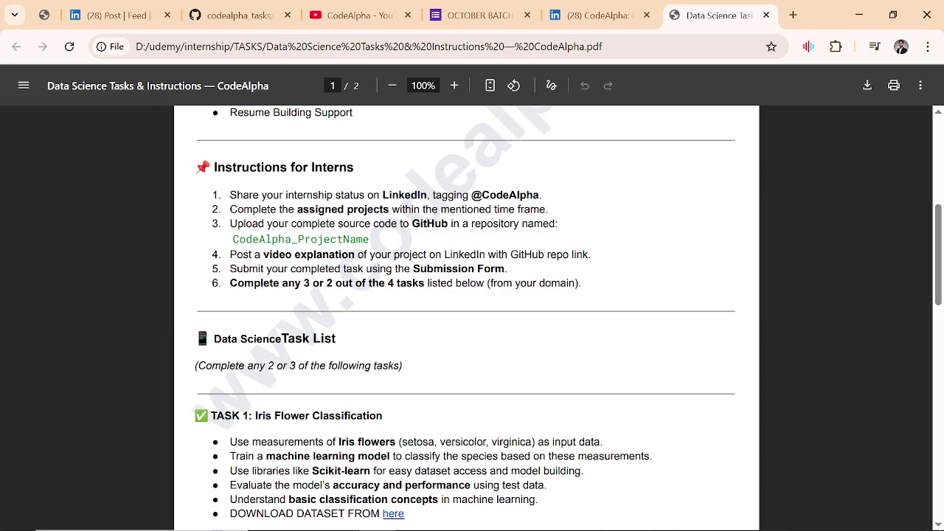
Step: Glance at the LinkedIn post, then return to the PDF's Instructions for Interns
left_click(118, 15)
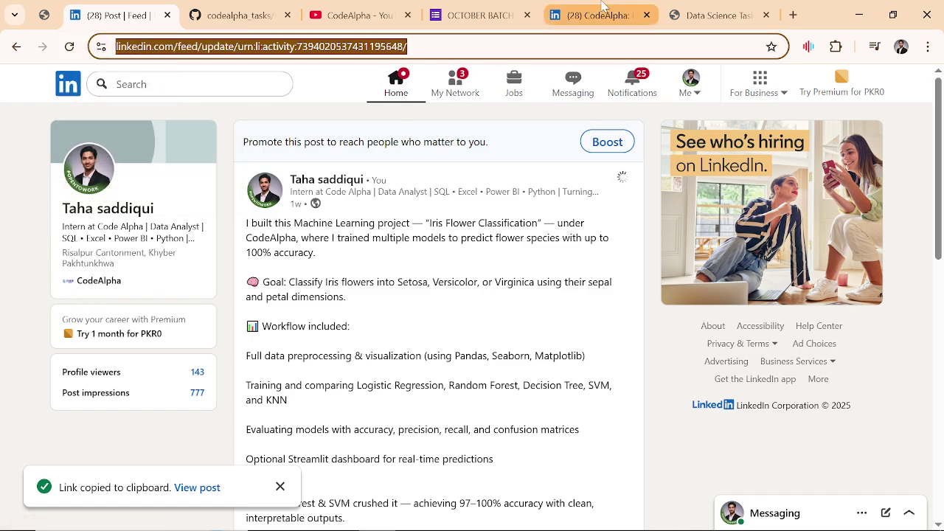
left_click(705, 10)
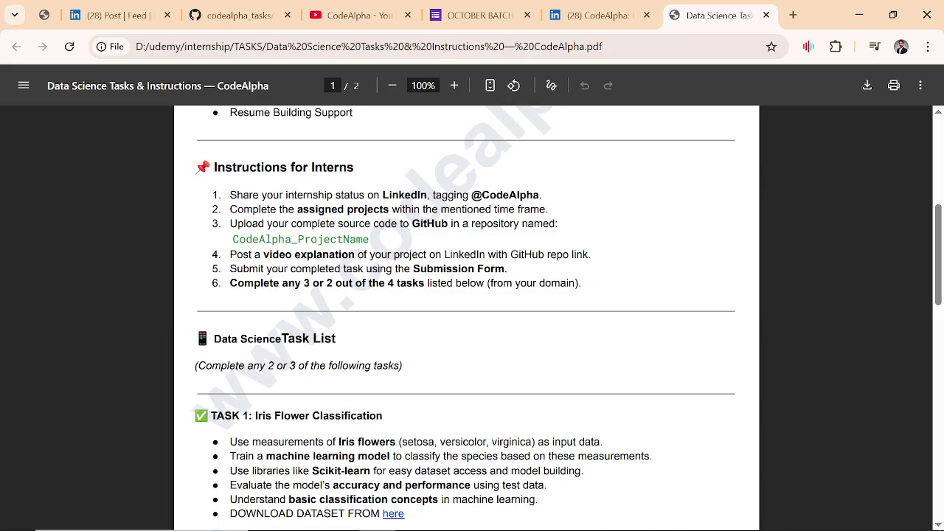
Step: Scroll the PDF past Task 1 to page 2's Important Note on certificate requirements
scroll(467, 317, "down", 3)
scroll(467, 317, "down", 15)
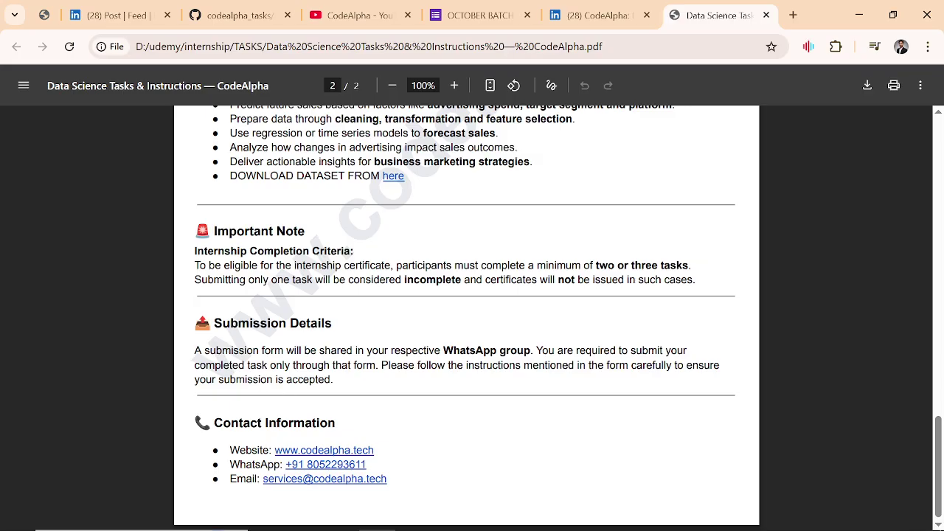
Step: Compare the PDF with the OCTOBER BATCH form, then return to the EDA unemployment GitHub folder
left_click(480, 15)
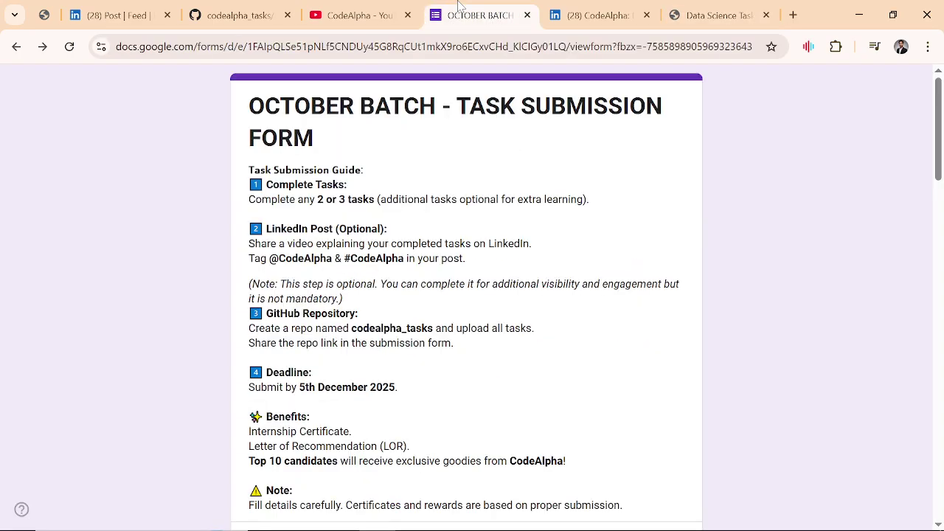
left_click(713, 15)
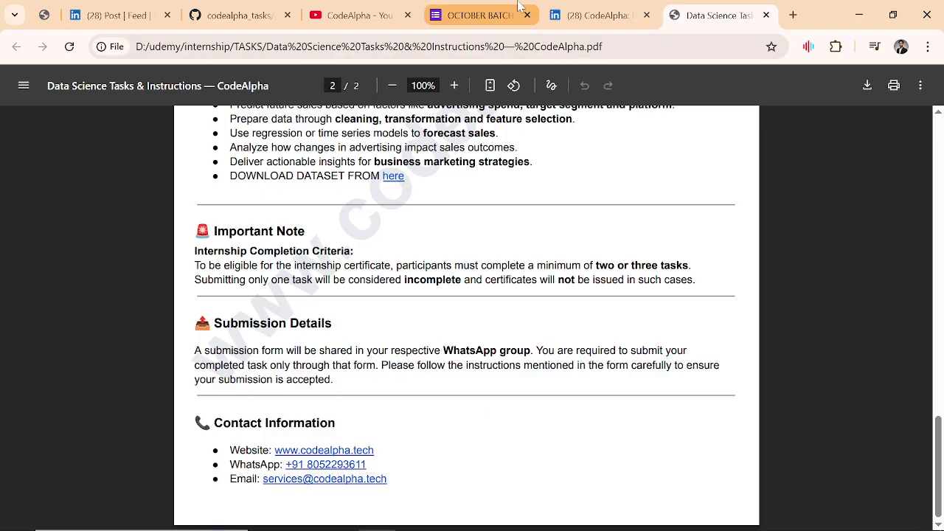
left_click(478, 15)
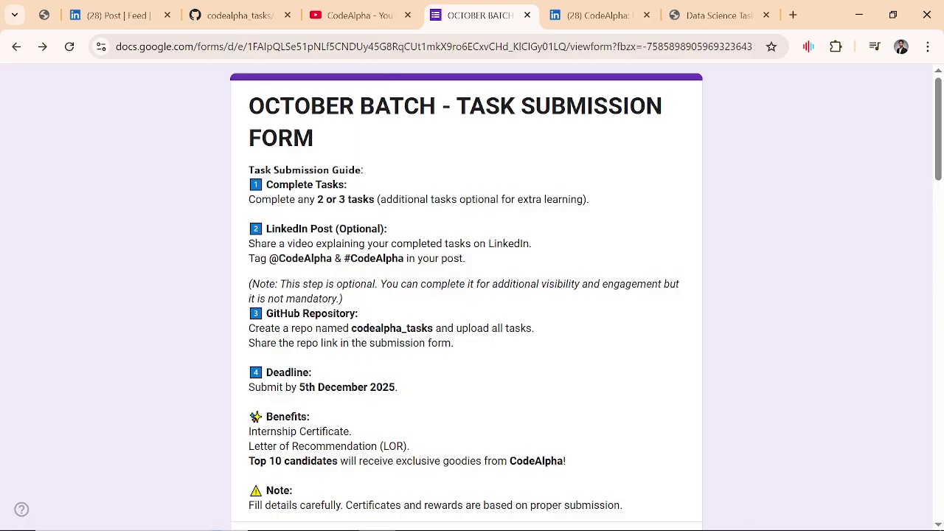
left_click(237, 14)
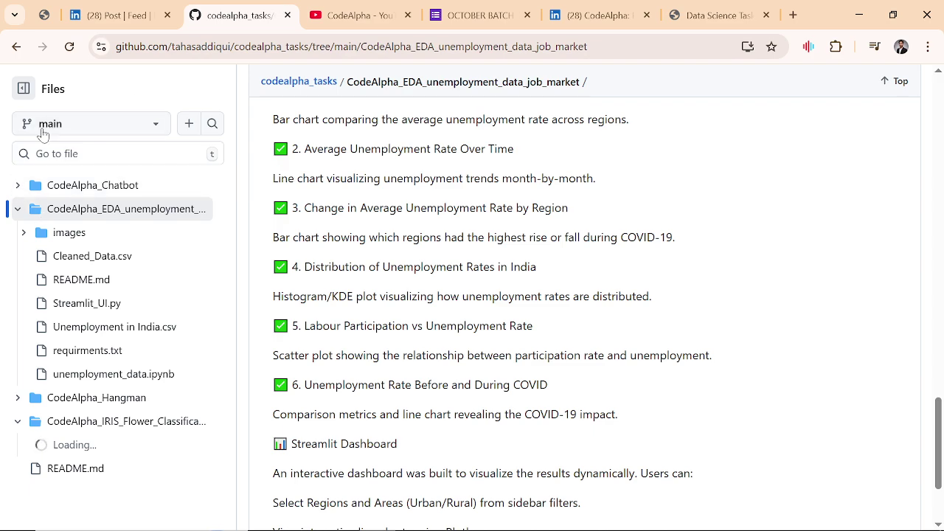
Step: Expand CodeAlpha_Chatbot in the file tree, then return to the codealpha_tasks repository root
left_click(17, 185)
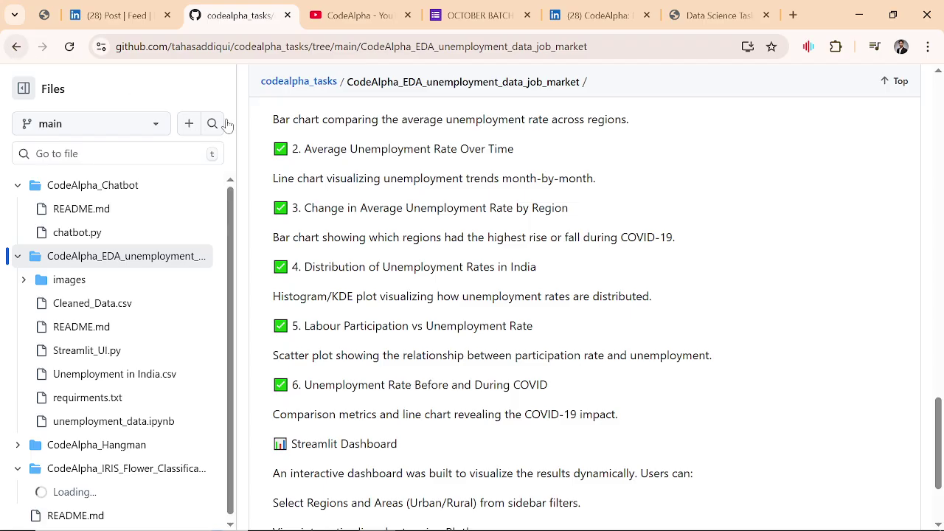
left_click(308, 84)
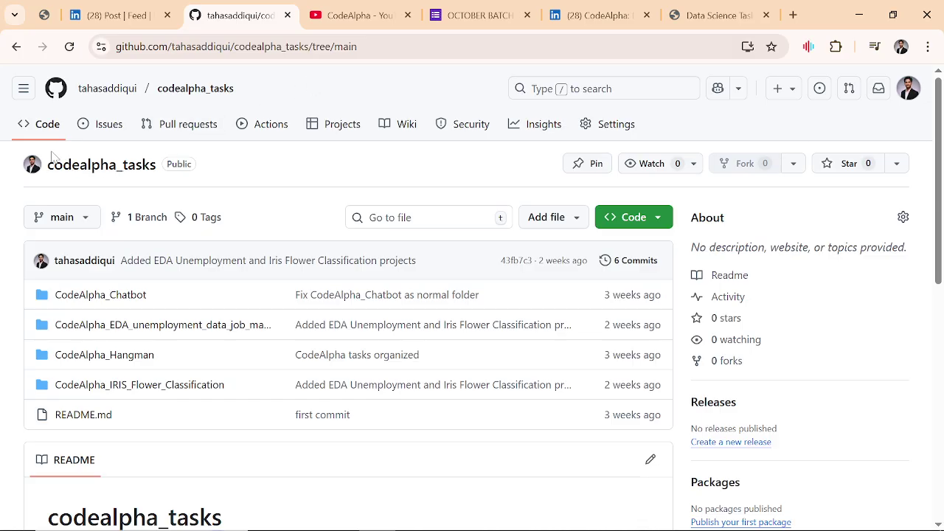
left_click_drag(52, 155, 157, 167)
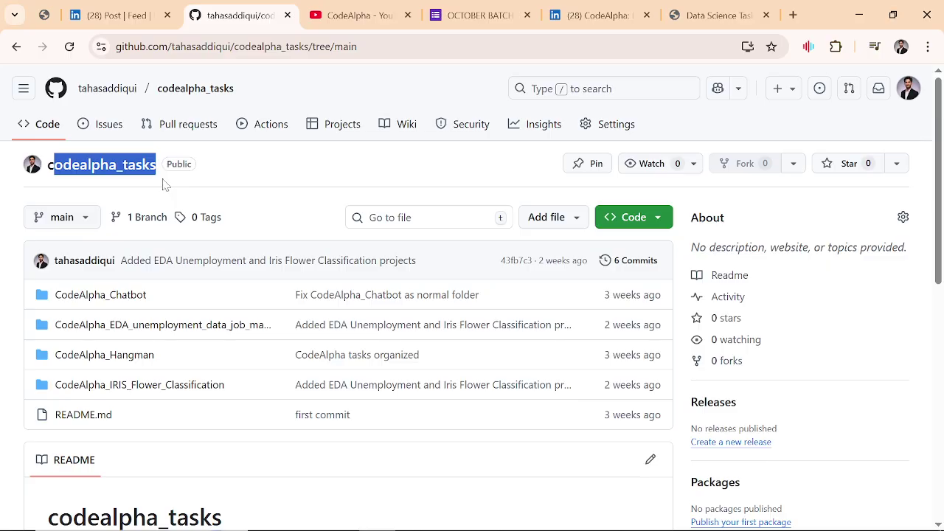
left_click(219, 171)
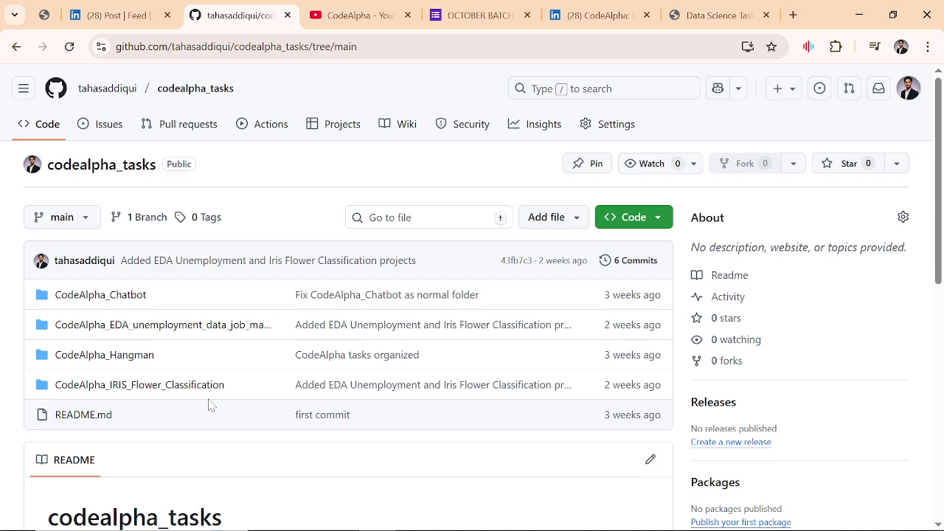
Step: Browse the Chatbot and EDA unemployment folders, then select the CodeAlpha_Chatbot name on the repo root
left_click(125, 295)
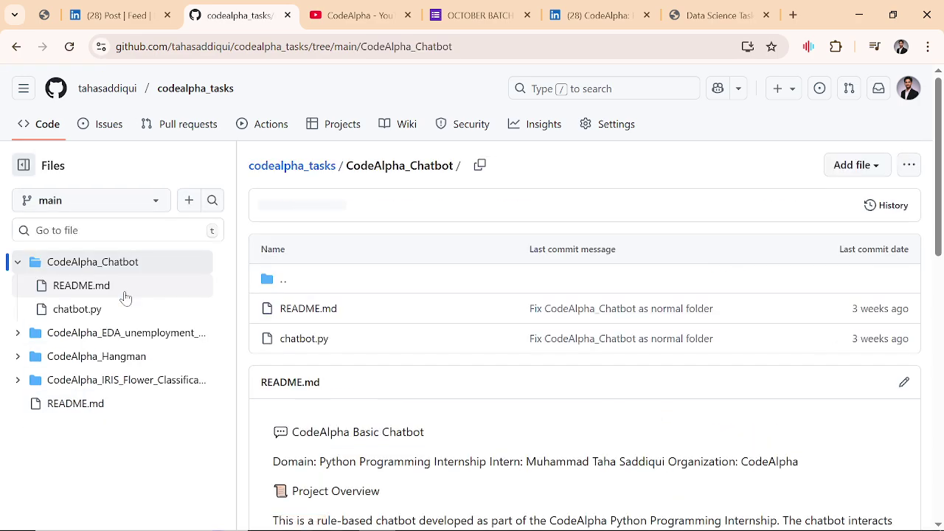
left_click(94, 337)
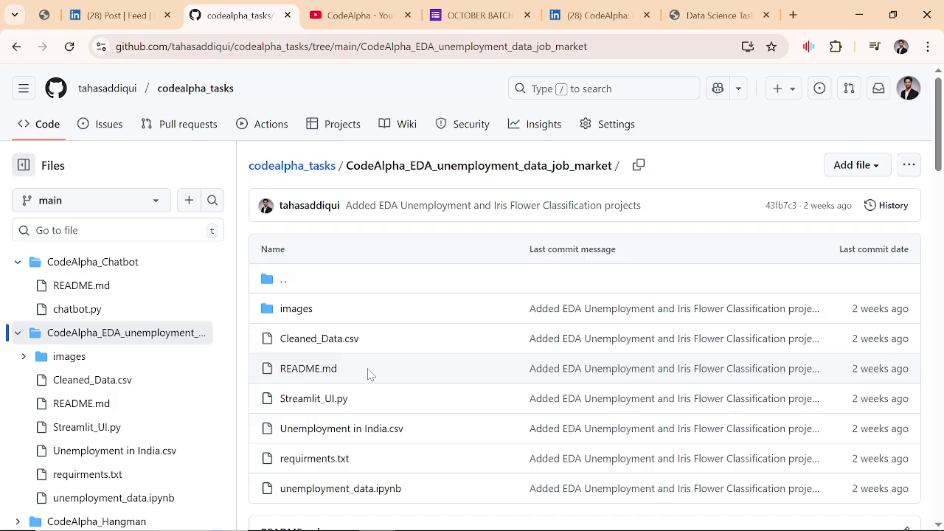
scroll(118, 344, "down", 2)
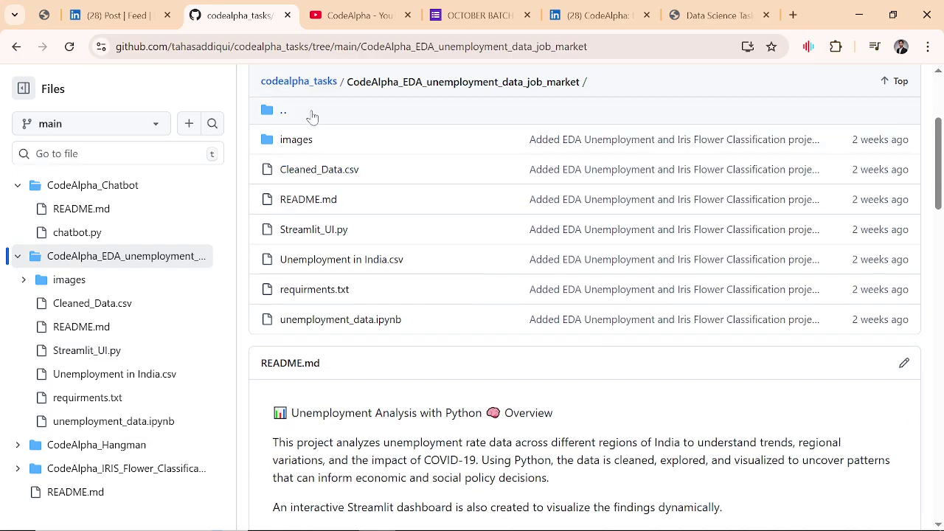
scroll(63, 177, "up", 2)
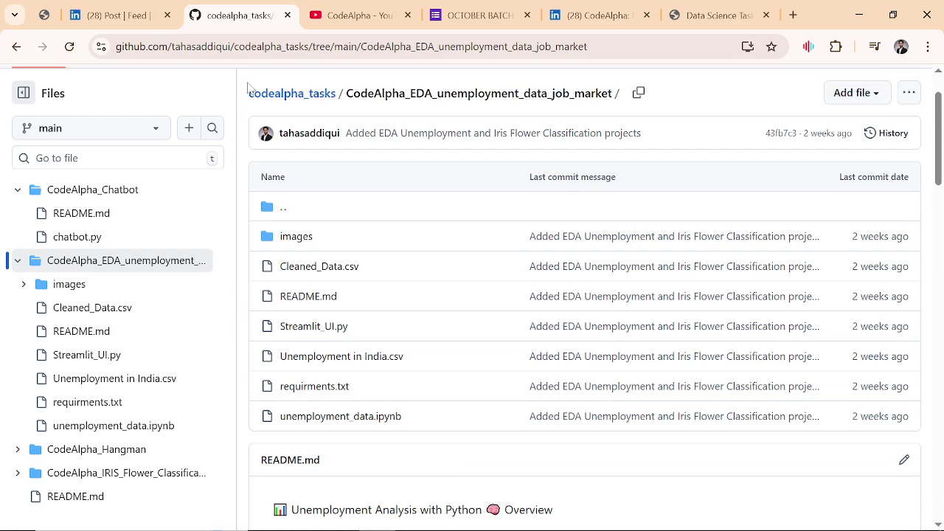
left_click(263, 97)
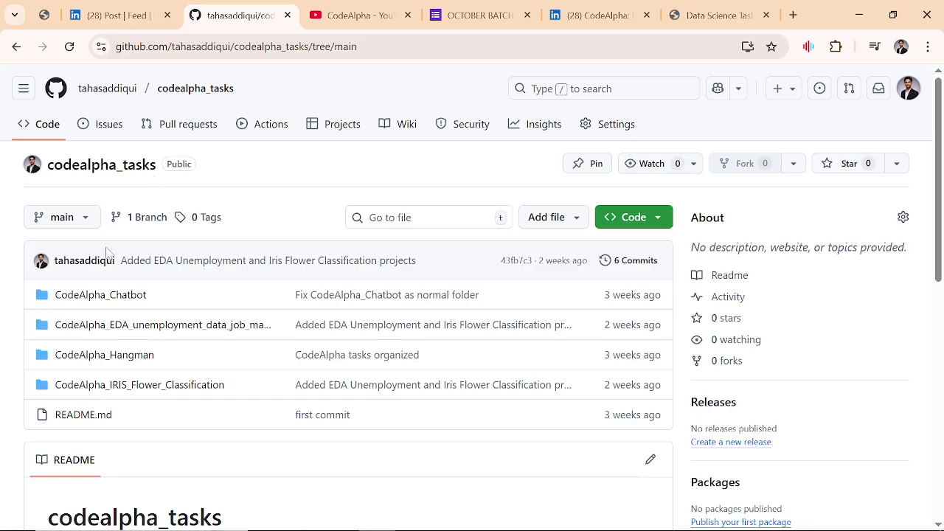
left_click_drag(56, 295, 151, 296)
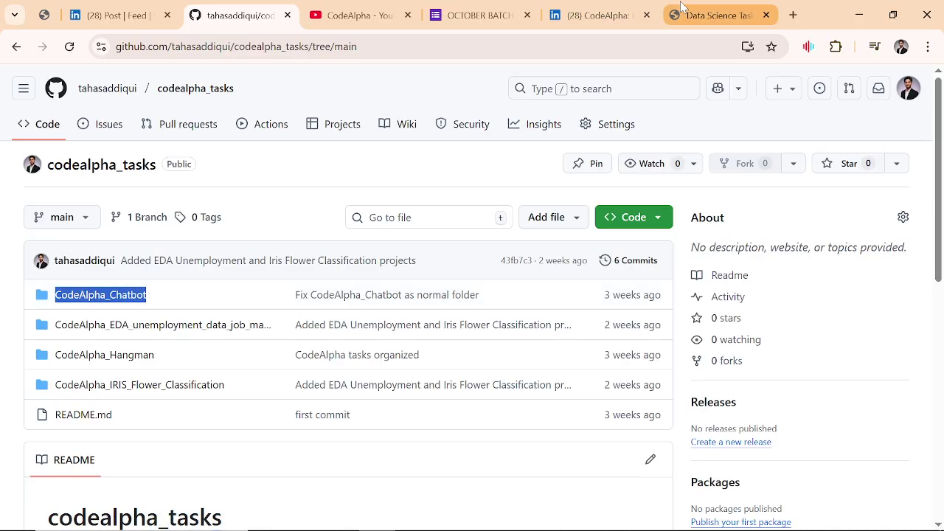
left_click(717, 15)
scroll(348, 225, "up", 5)
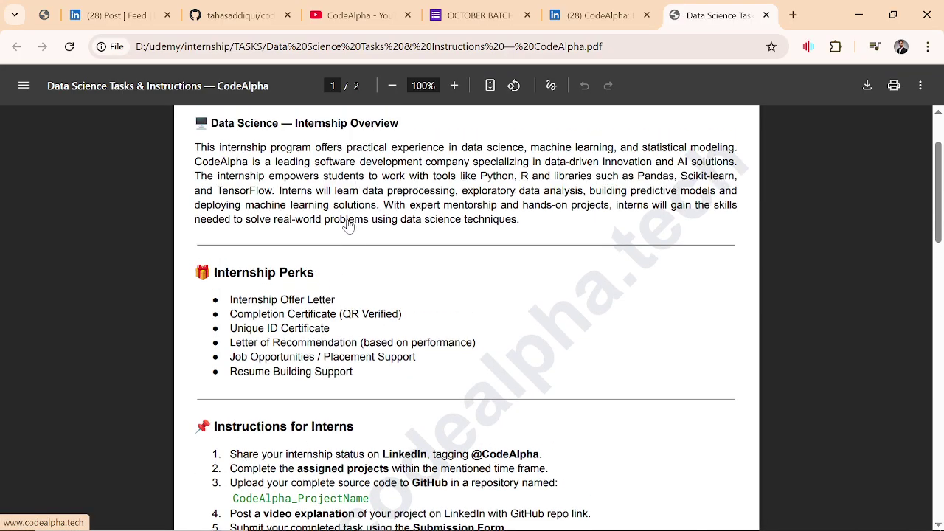
scroll(349, 226, "down", 2)
left_click_drag(233, 388, 378, 399)
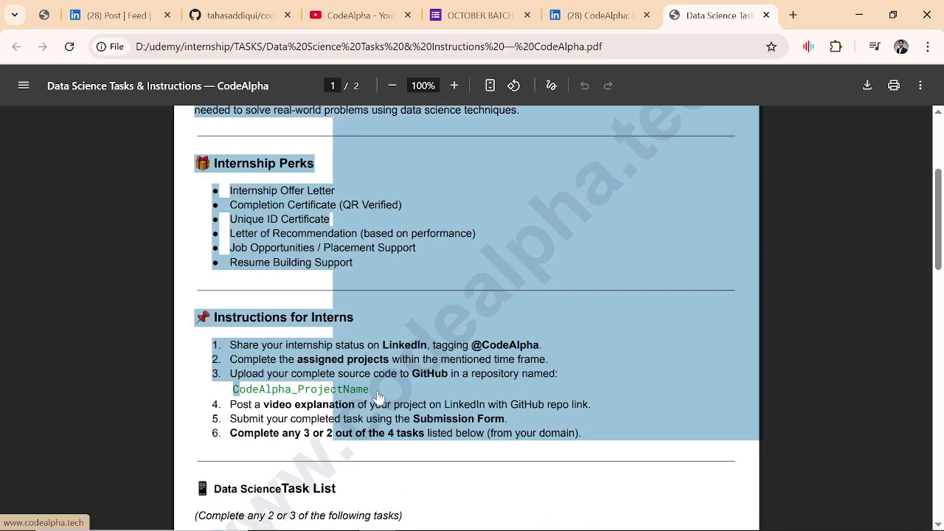
left_click(269, 15)
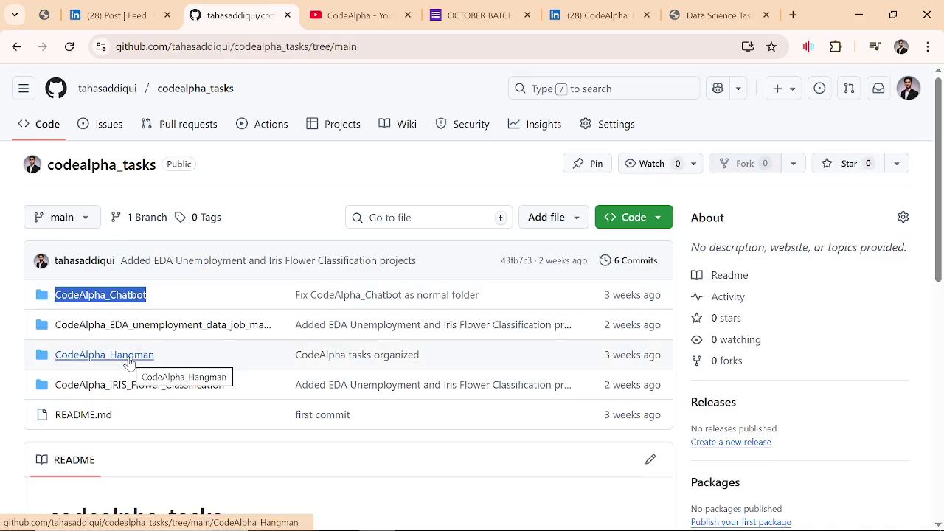
scroll(129, 363, "down", 3)
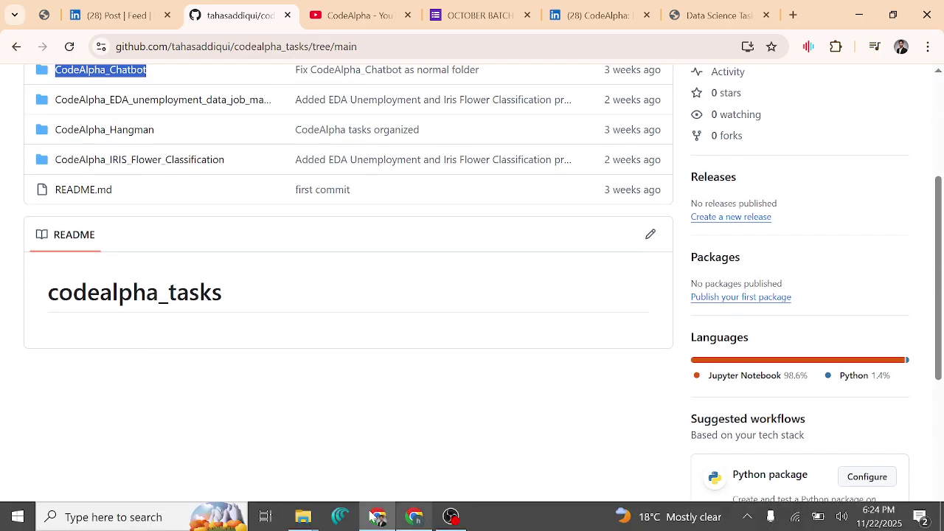
Step: In File Explorer, go up to PYTHON and open the local codealpha_tasks folder on D:
mouse_move(316, 524)
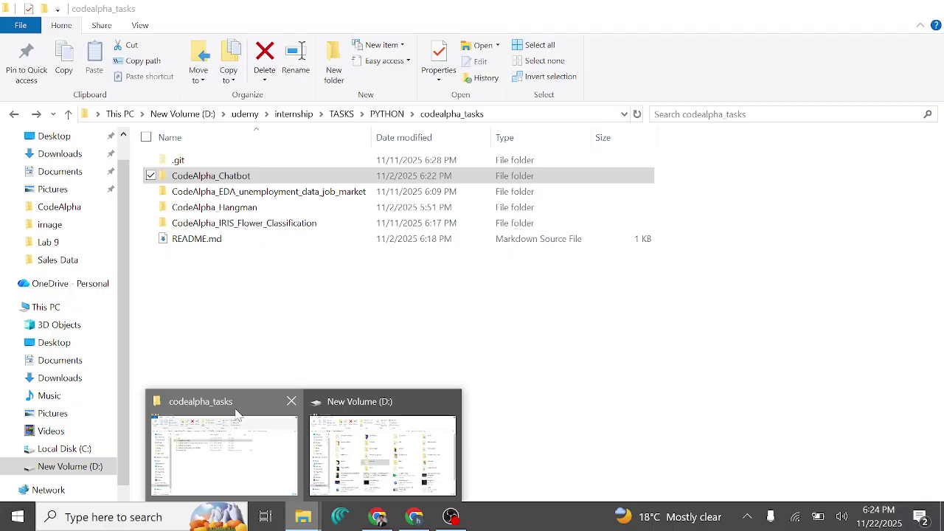
left_click(244, 402)
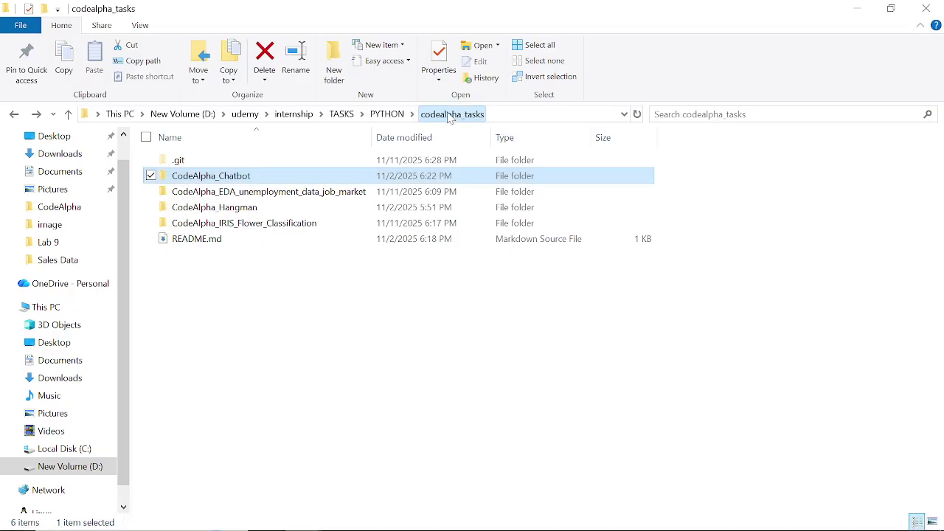
left_click(390, 116)
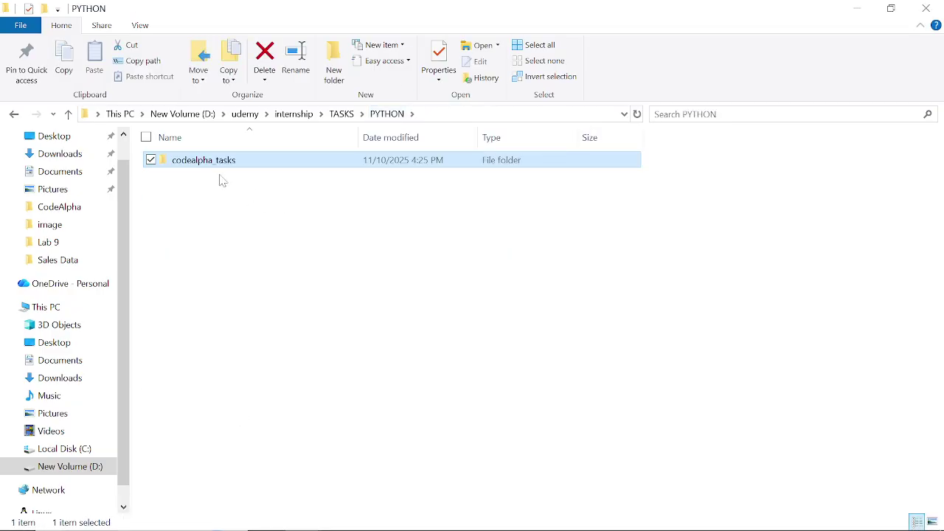
left_click(213, 170)
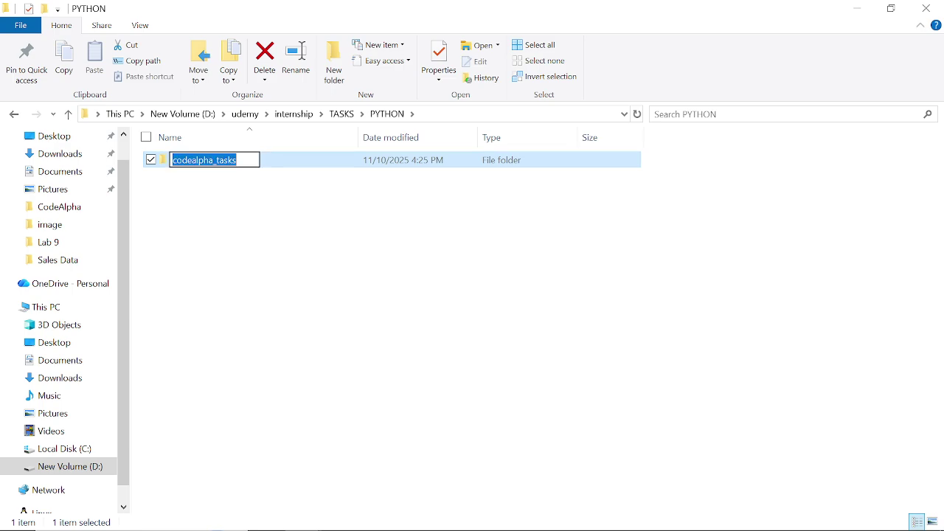
left_click(270, 171)
double_click(272, 172)
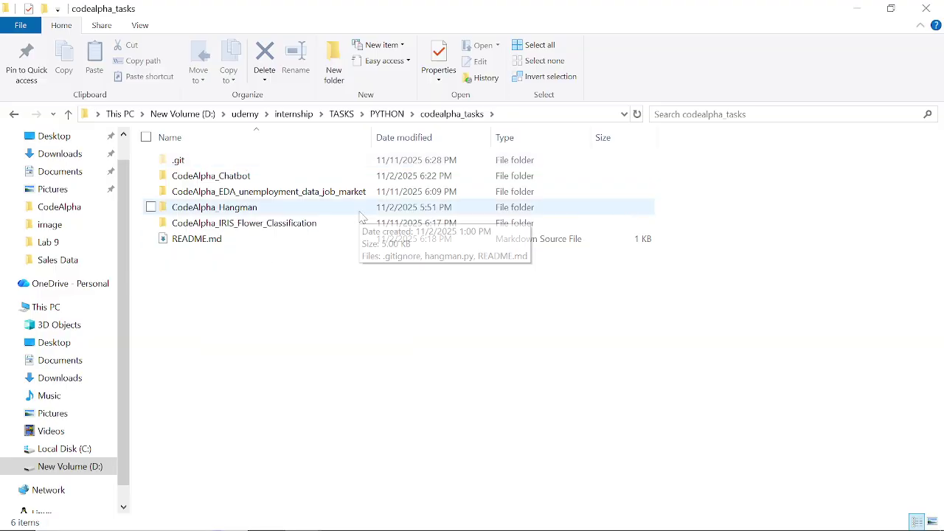
Step: Bring Chrome back and scroll the OCTOBER BATCH submission form's guide
mouse_move(431, 525)
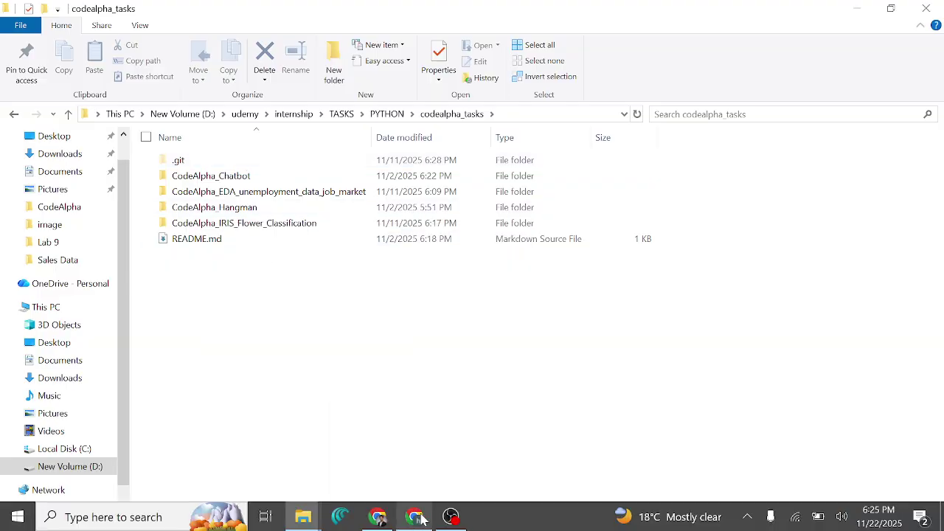
left_click(377, 517)
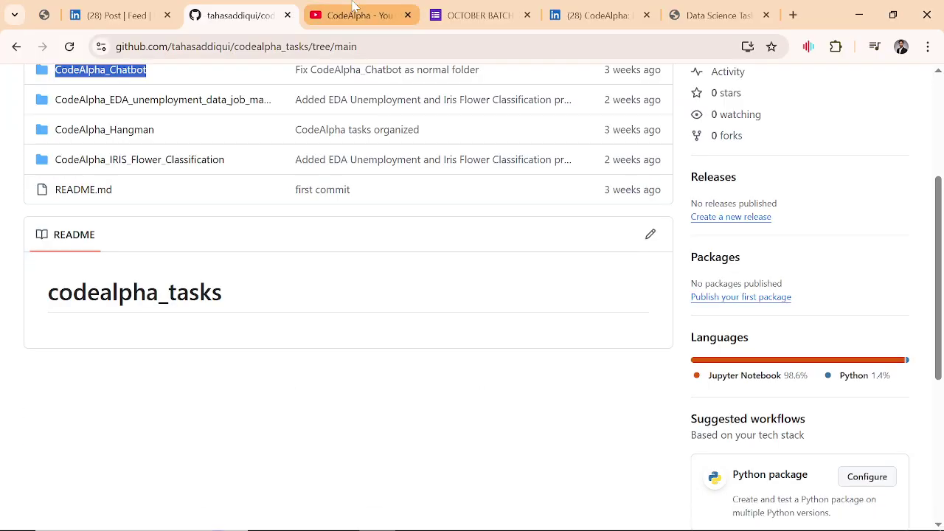
left_click(506, 9)
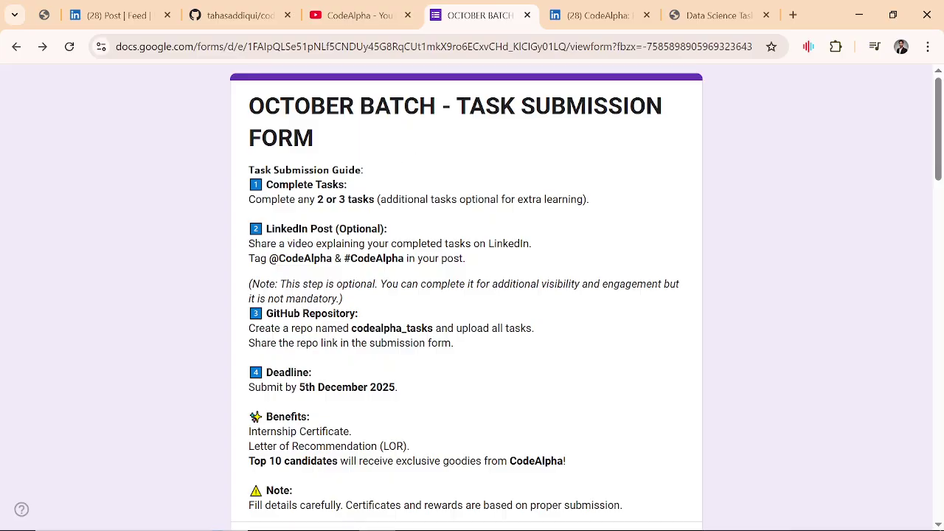
scroll(318, 164, "down", 1)
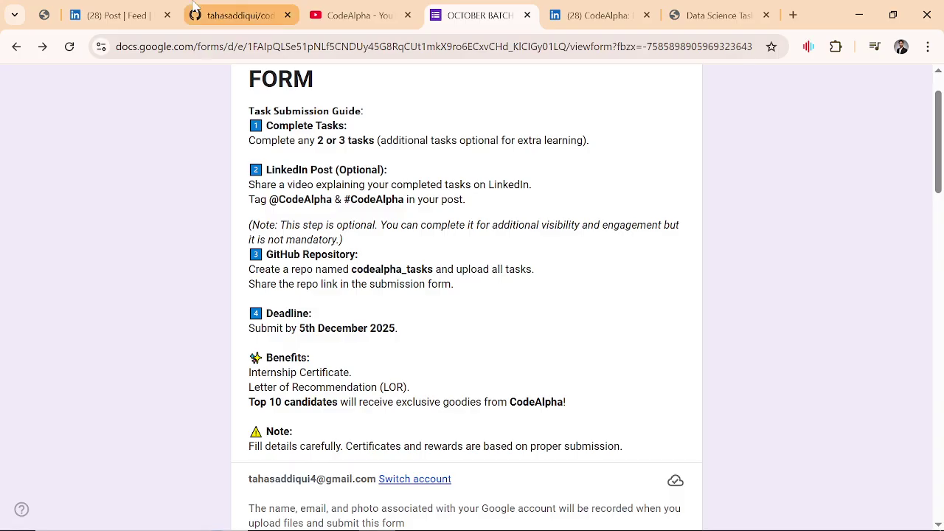
Step: Scroll through the Iris Flower Classification LinkedIn post and its GitHub link, then go back to the OCTOBER BATCH form
left_click(146, 8)
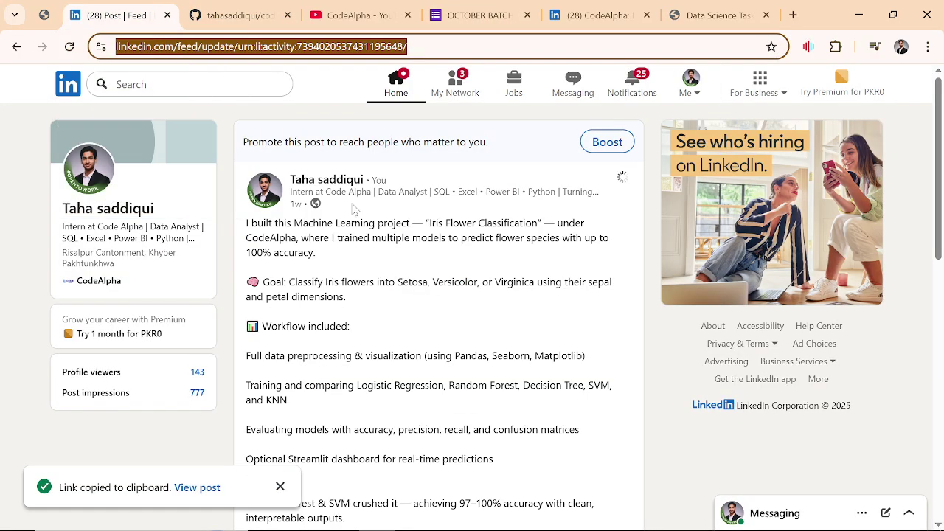
scroll(352, 209, "down", 4)
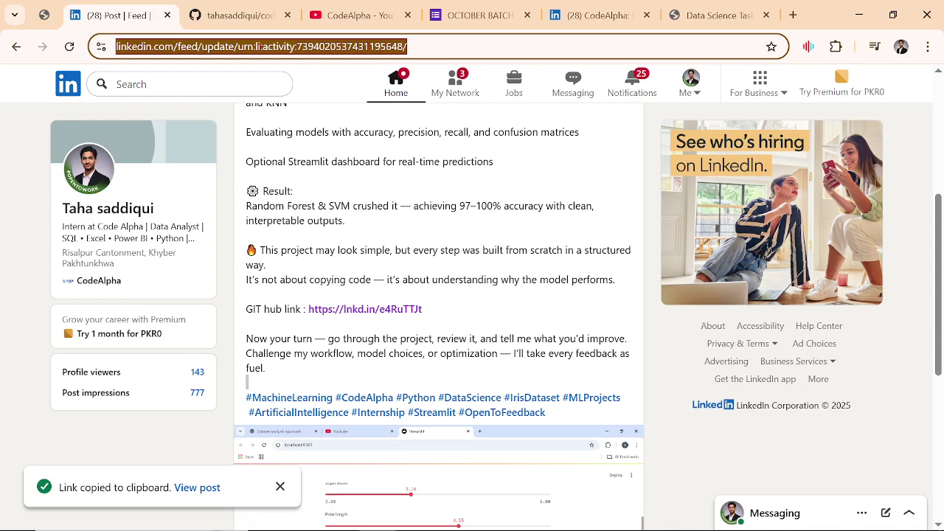
left_click(333, 385)
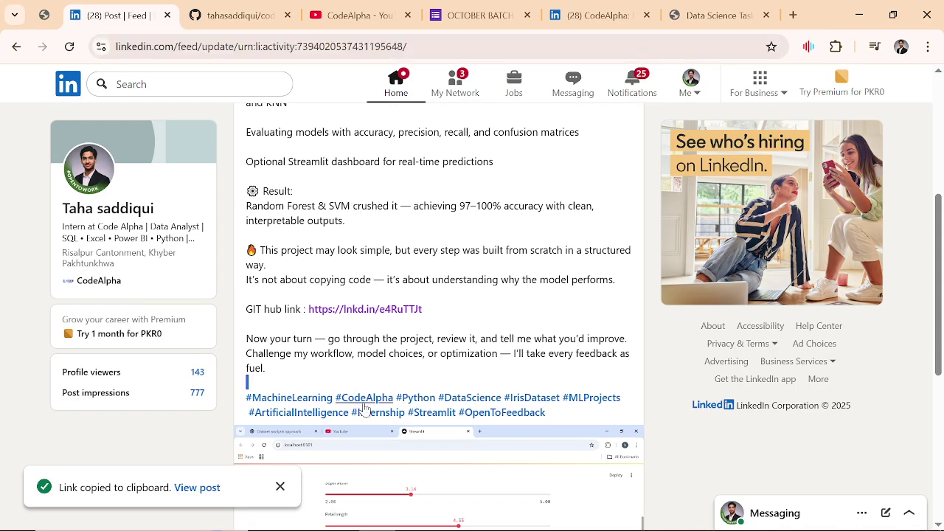
left_click_drag(365, 402, 394, 367)
scroll(410, 237, "up", 4)
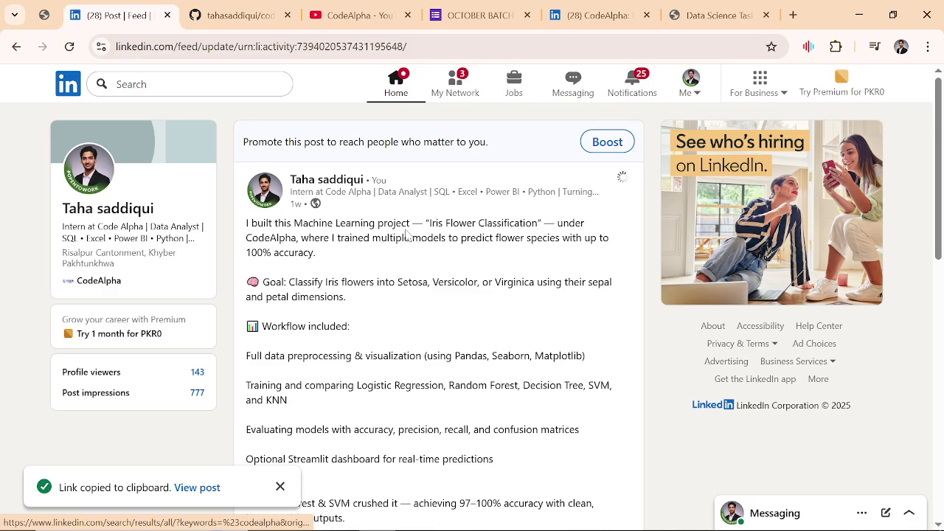
scroll(452, 229, "down", 8)
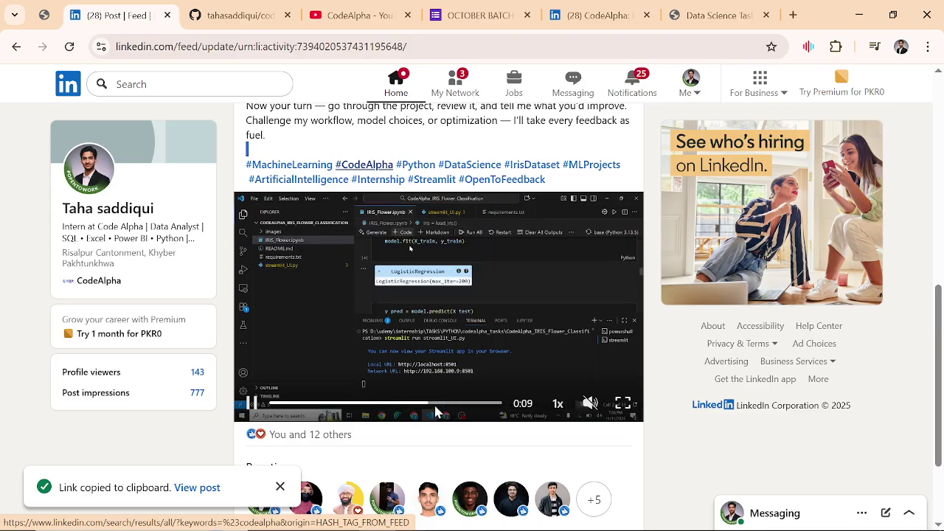
left_click(473, 6)
scroll(350, 249, "down", 2)
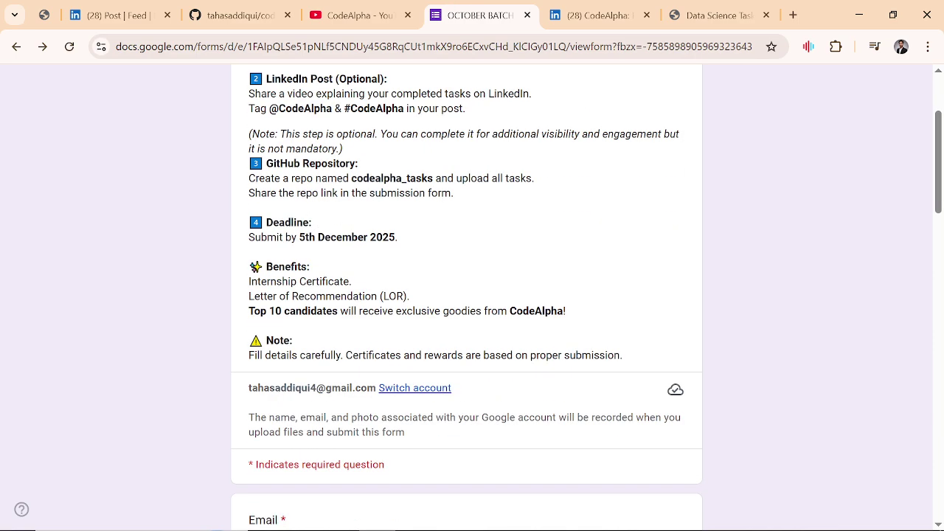
scroll(402, 189, "down", 2)
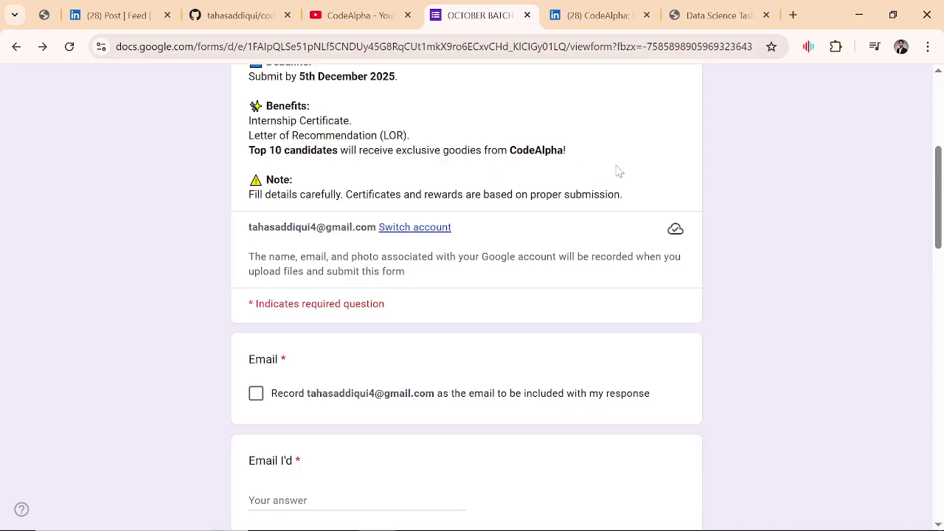
Step: Tick Record email and autofill the Email ID and Name answers from the suggestion
left_click(256, 393)
scroll(256, 394, "down", 4)
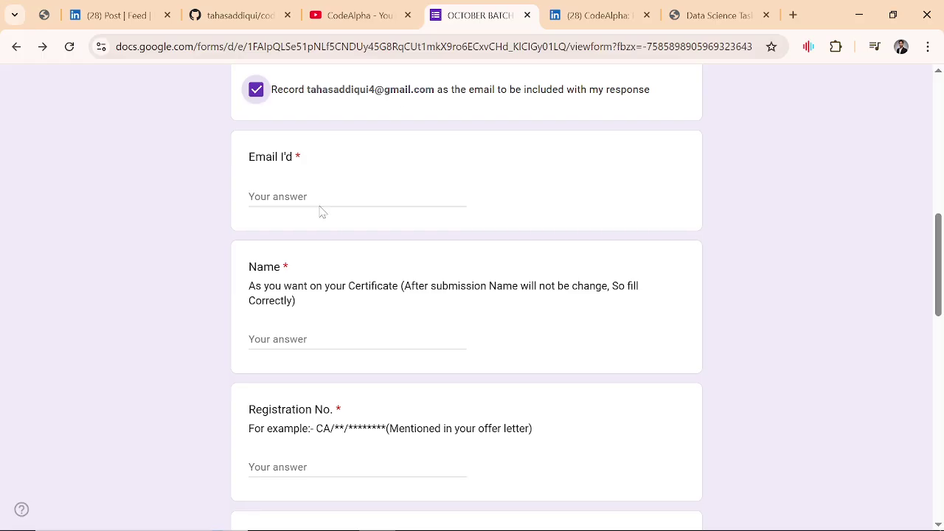
left_click(324, 207)
left_click(342, 230)
scroll(341, 228, "down", 2)
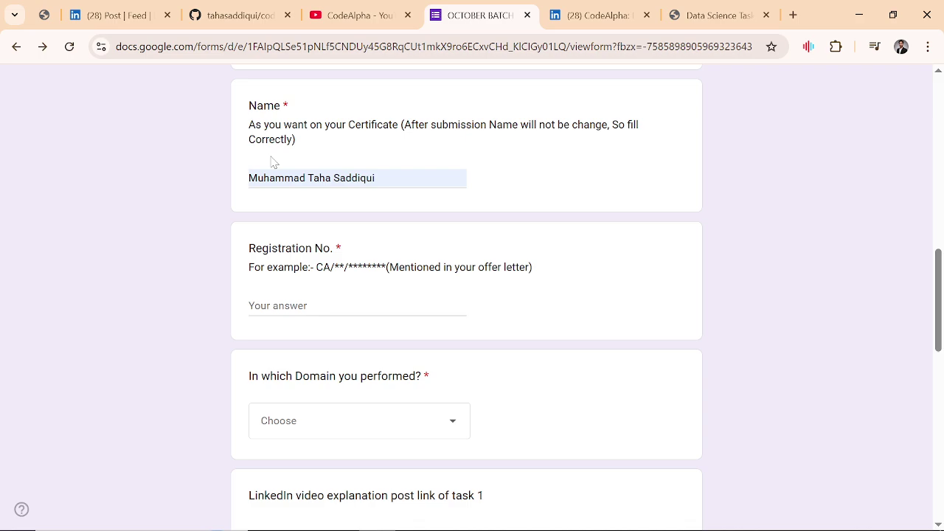
scroll(271, 161, "down", 1)
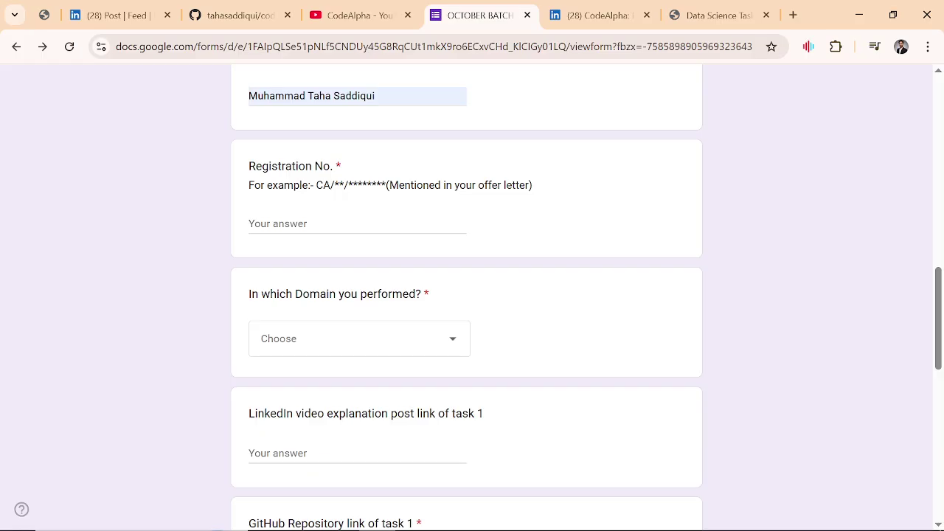
Step: Enter the intern's registration number and pick Data Science from the domain dropdown
left_click(358, 224)
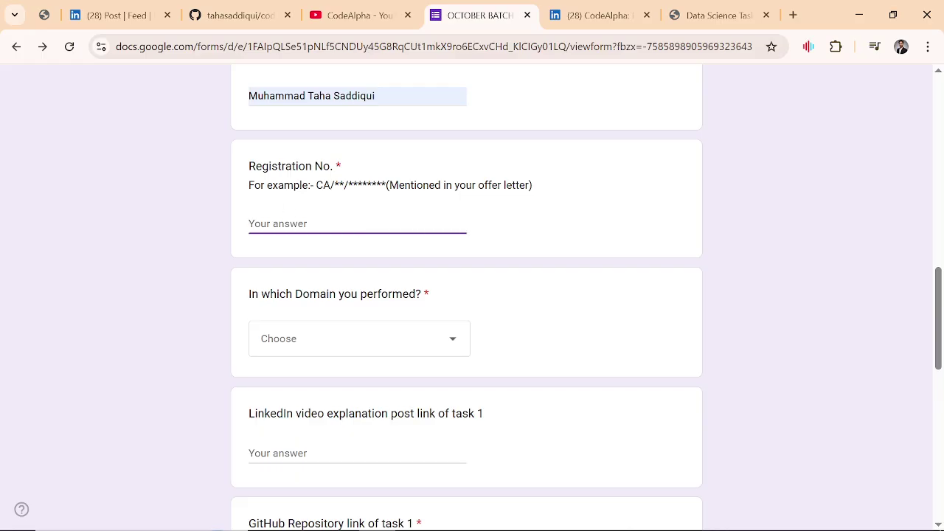
scroll(290, 225, "down", 1)
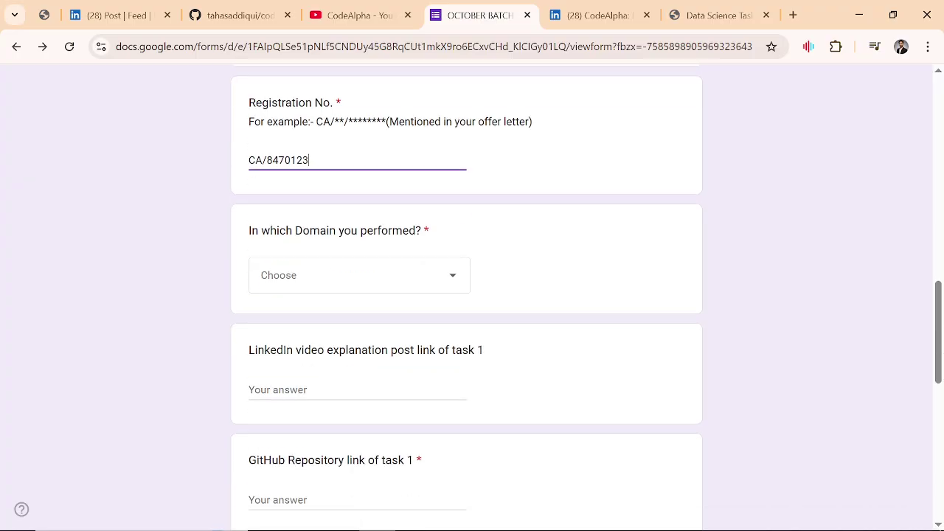
left_click(311, 273)
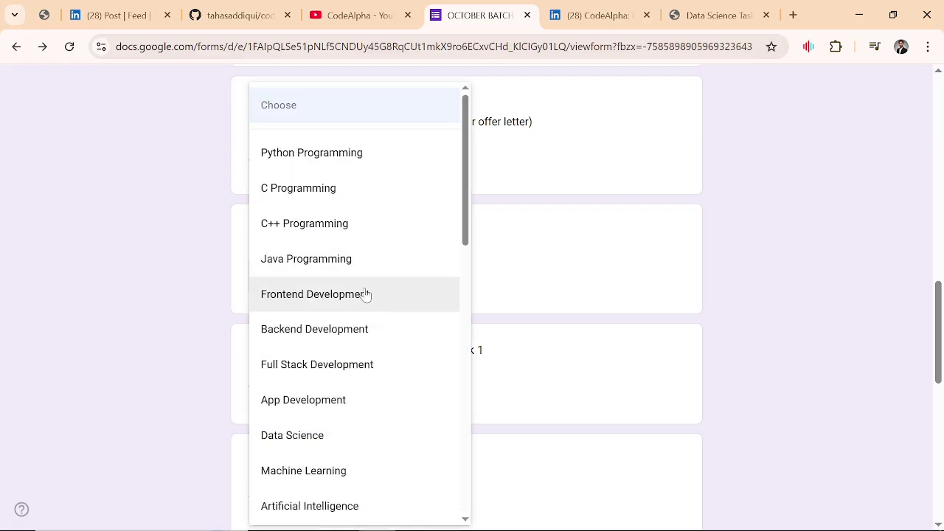
left_click(357, 433)
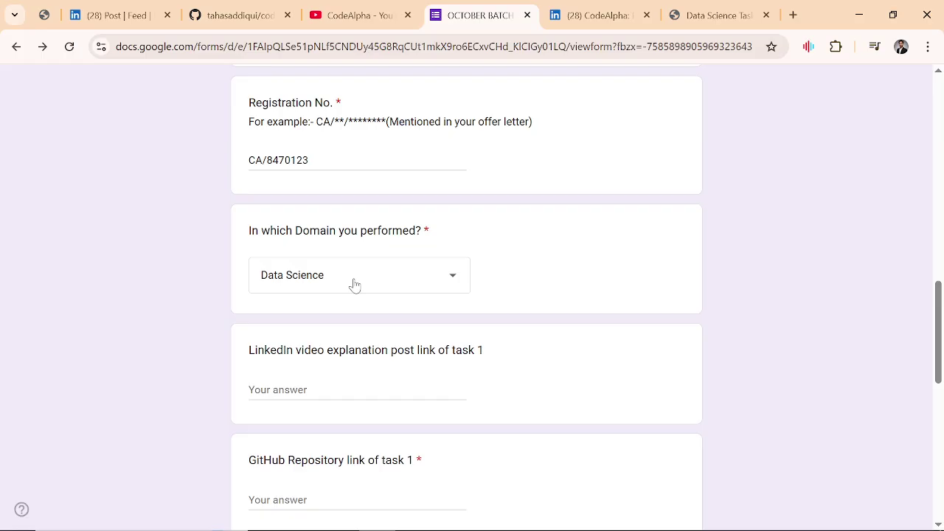
scroll(354, 285, "down", 1)
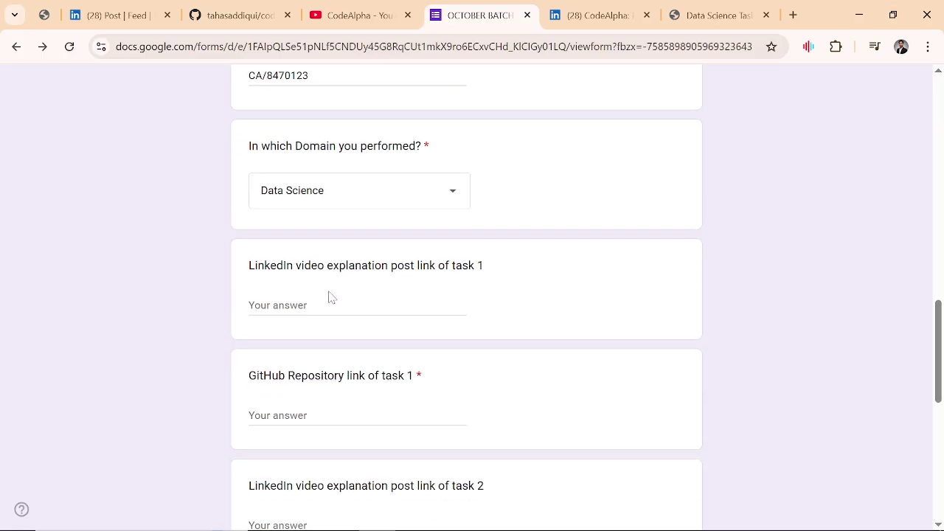
Step: Copy the LinkedIn post's link and paste it as the task 1 LinkedIn video post answer
left_click(340, 306)
scroll(339, 306, "down", 2)
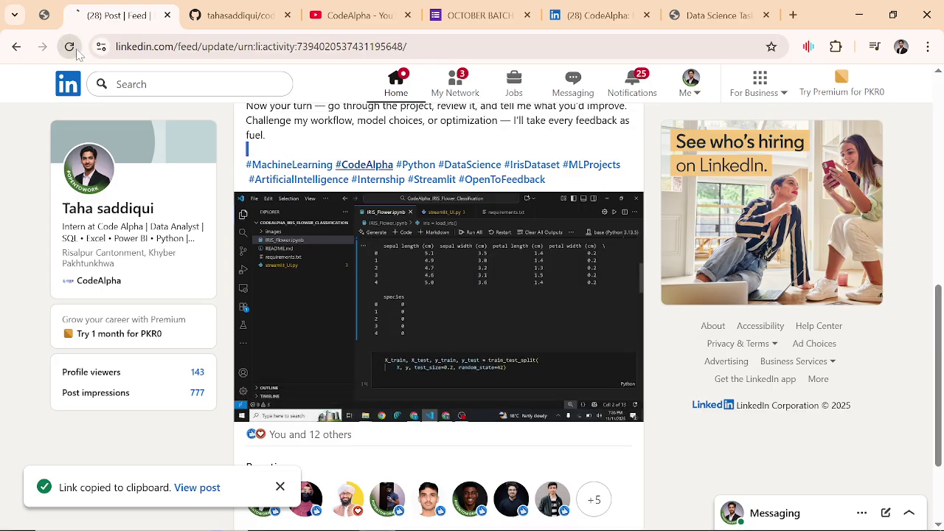
left_click(76, 51)
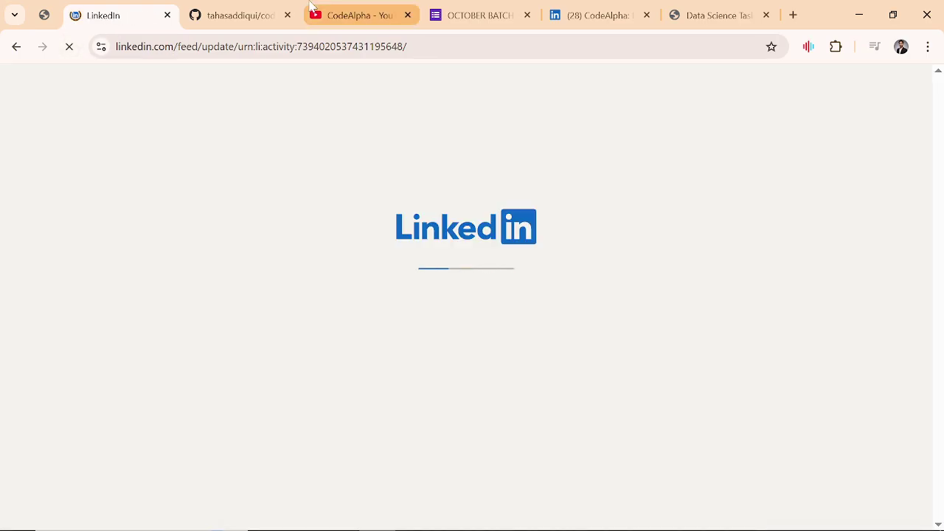
left_click(464, 15)
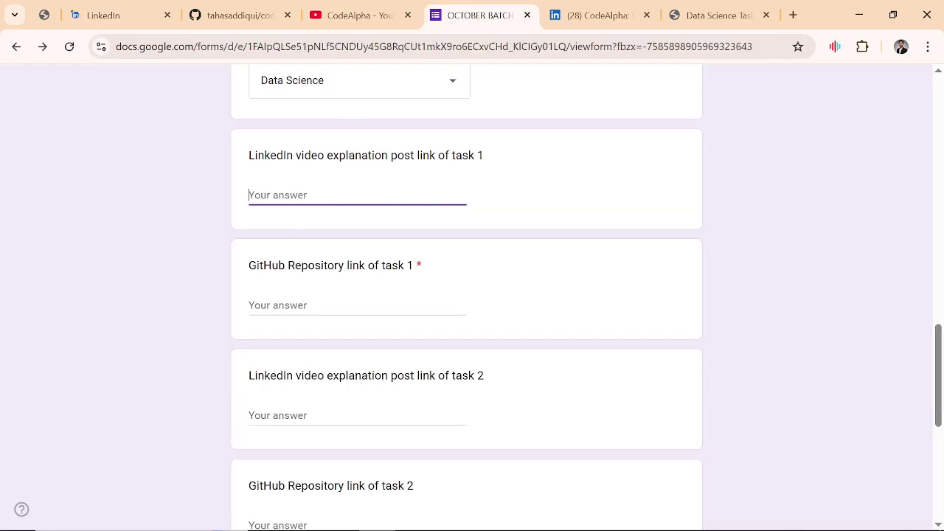
key("ctrl+2")
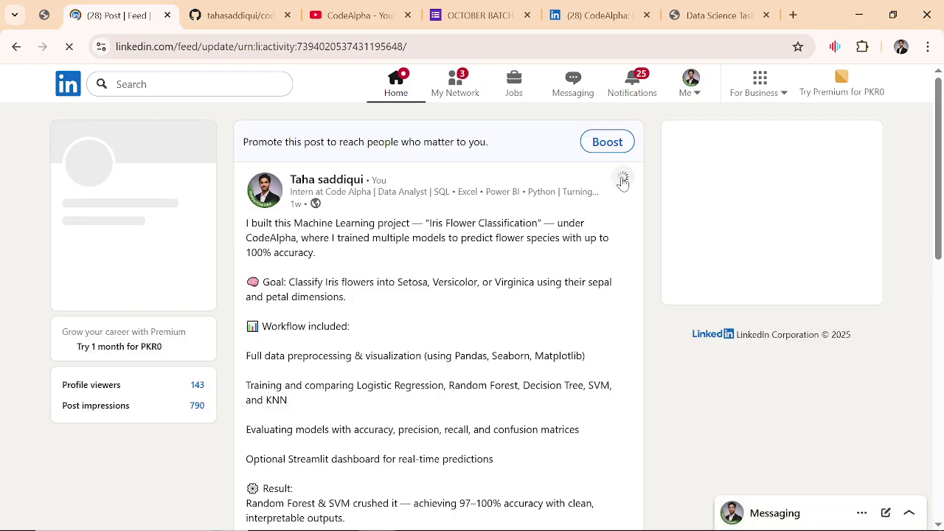
left_click(622, 183)
left_click(487, 303)
left_click(440, 17)
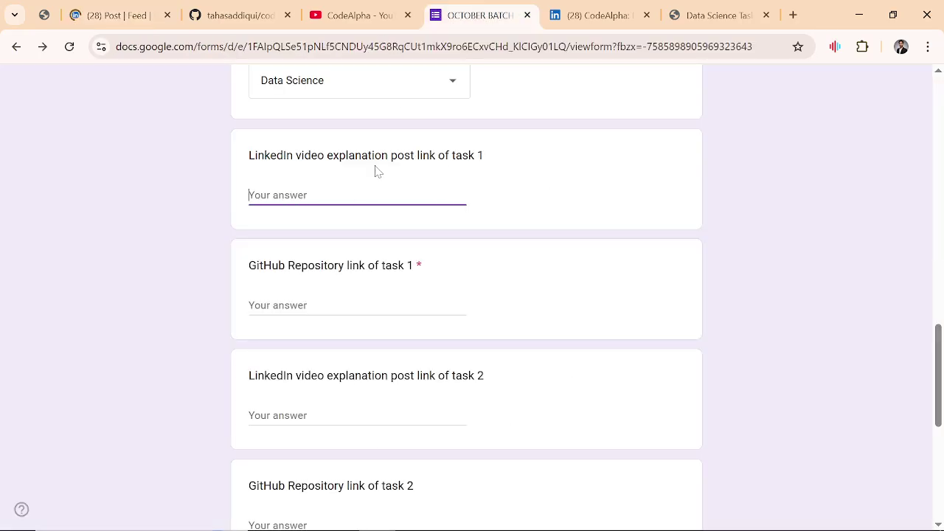
key("ctrl+v")
Step: Paste the same LinkedIn post link into the task 2 LinkedIn link answer
scroll(373, 221, "down", 1)
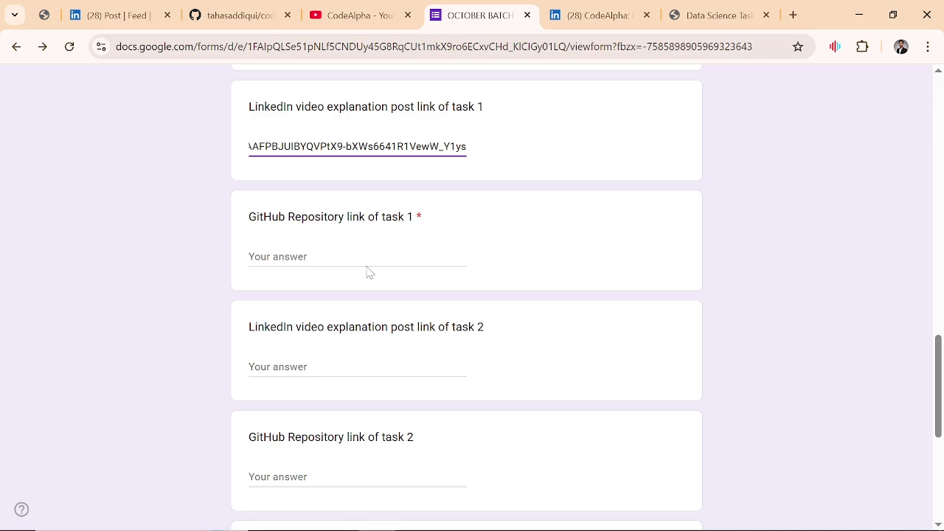
left_click(250, 367)
key("ctrl+v")
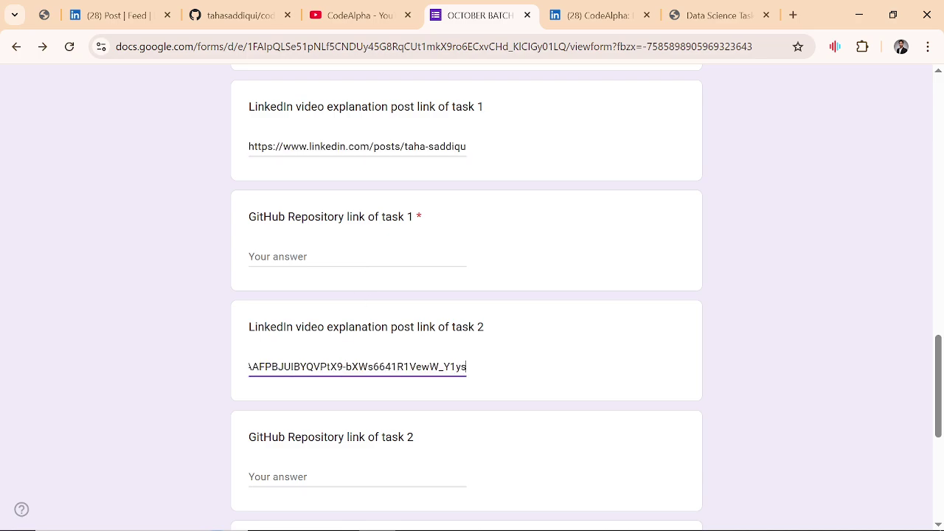
scroll(400, 276, "up", 1)
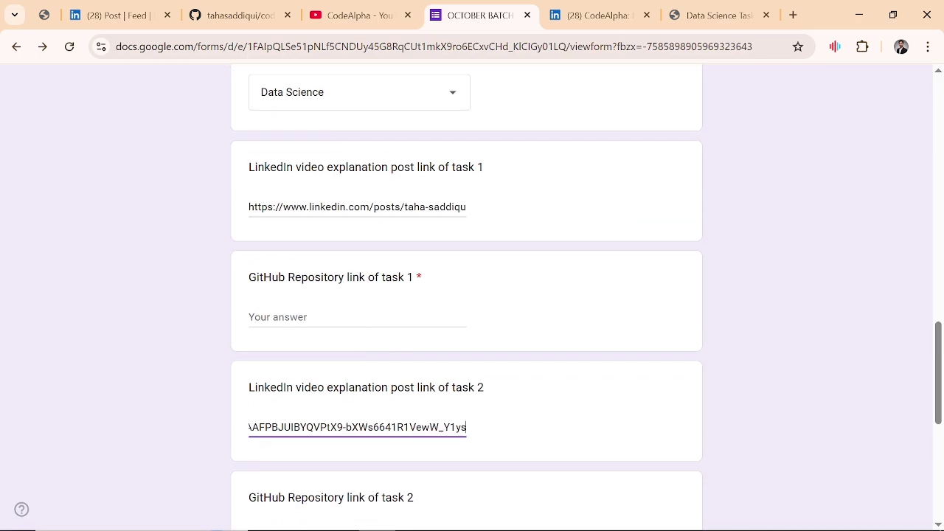
left_click(346, 315)
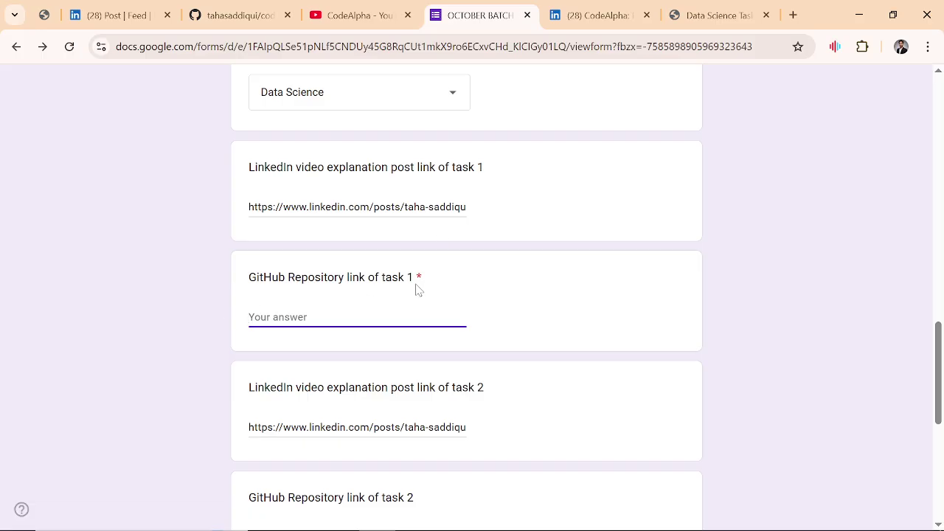
Step: Copy the CodeAlpha_EDA_unemployment_data_job_market folder URL into the task 1 GitHub answer
left_click(236, 15)
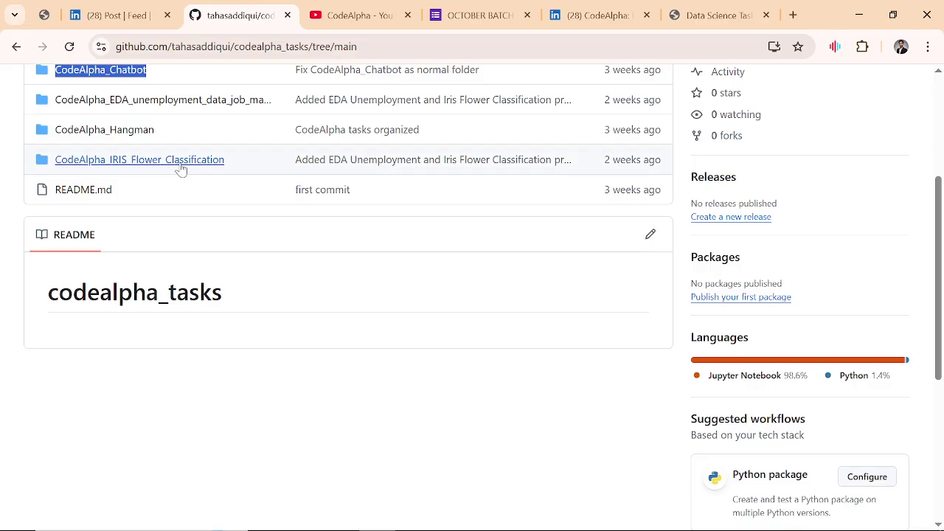
left_click(148, 301)
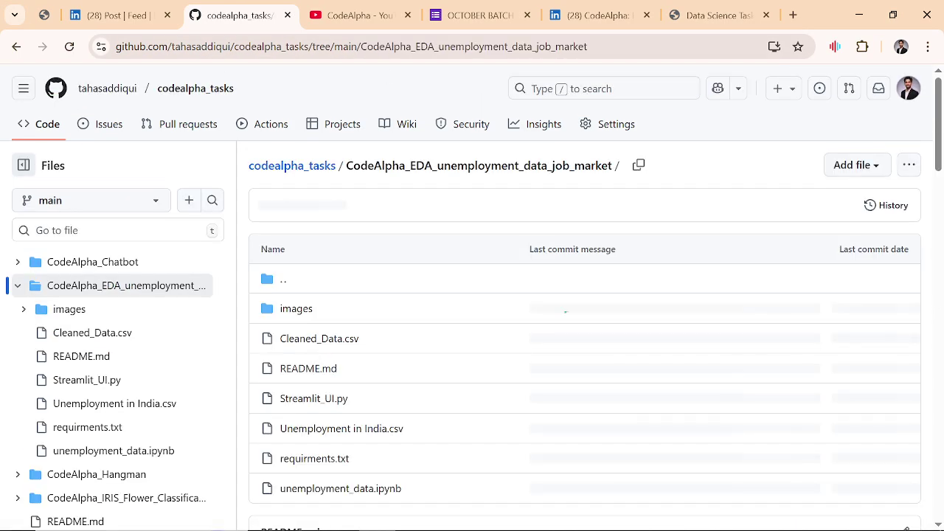
left_click(361, 47)
key("ctrl+c")
left_click(479, 15)
key("ctrl+v")
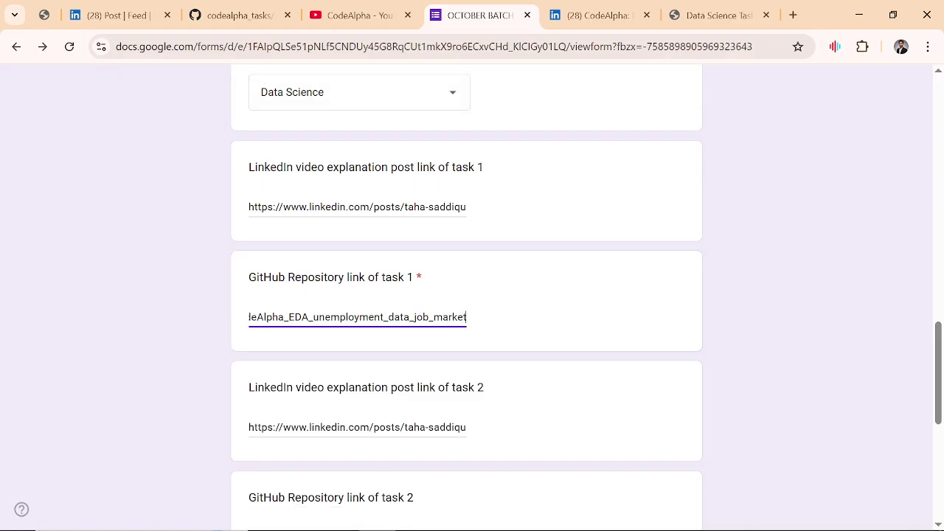
scroll(388, 325, "down", 2)
Step: Put the CodeAlpha_IRIS_Flower_Classification folder URL into the task 2 GitHub answer
left_click(325, 389)
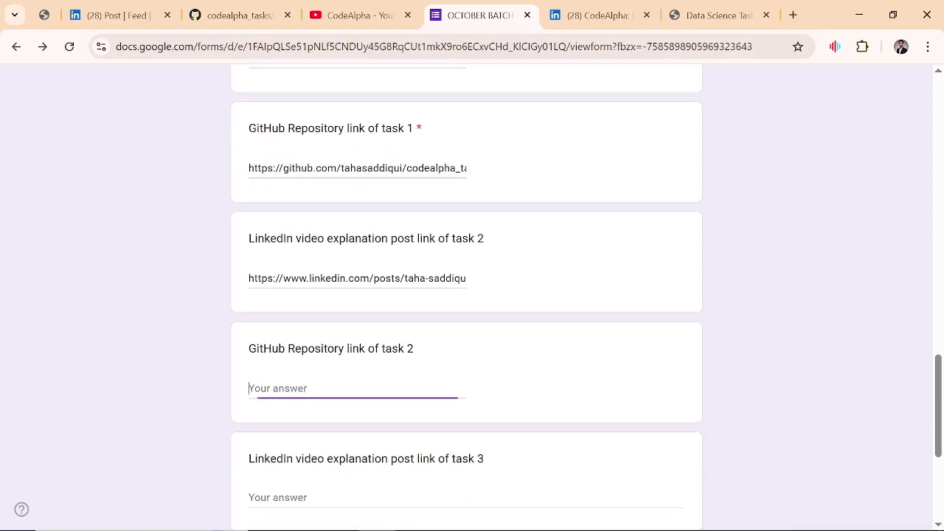
left_click(267, 9)
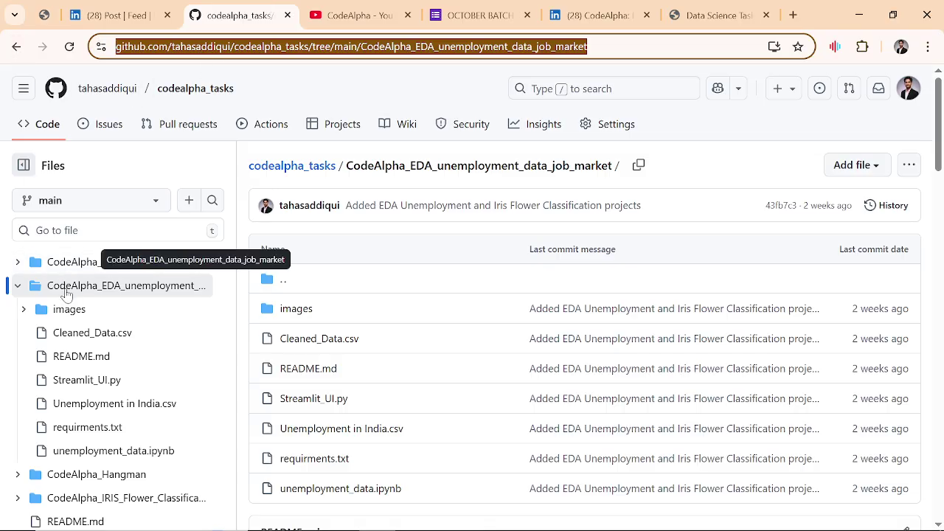
scroll(62, 290, "down", 1)
left_click(114, 440)
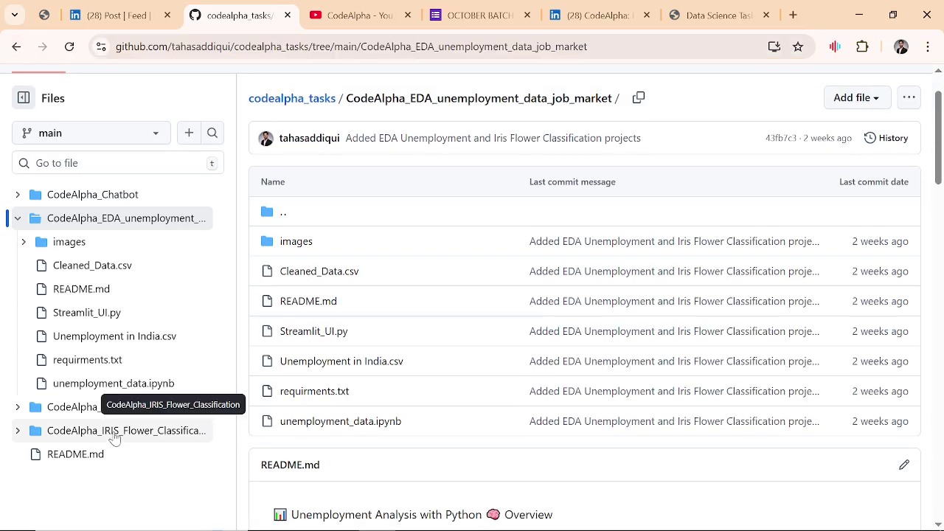
left_click(399, 42)
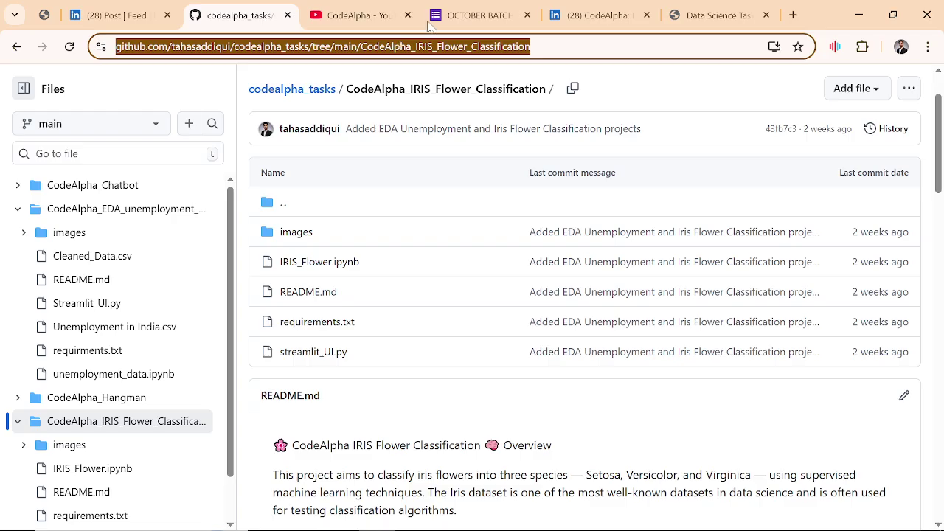
left_click(463, 15)
key("ctrl+v")
Step: Check the pasted task 2 IRIS link by loading it in a new tab
scroll(293, 491, "down", 1)
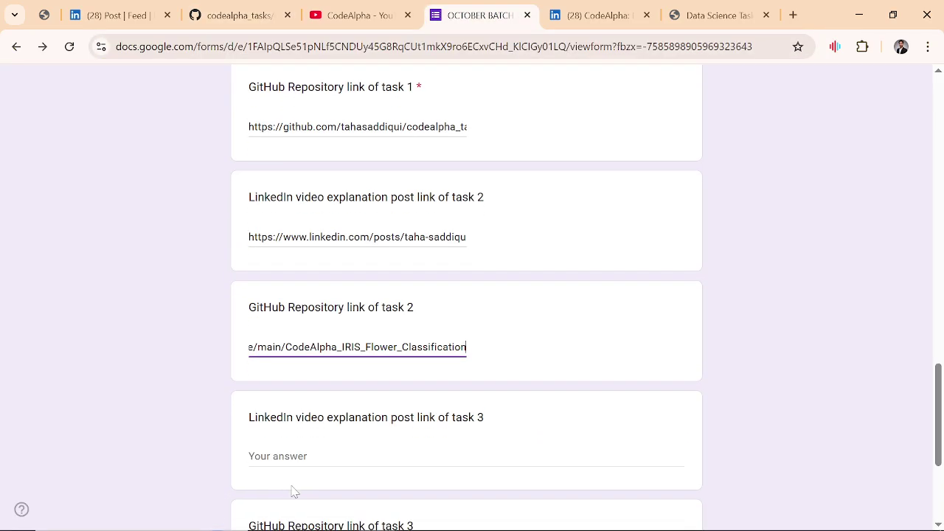
scroll(293, 491, "down", 2)
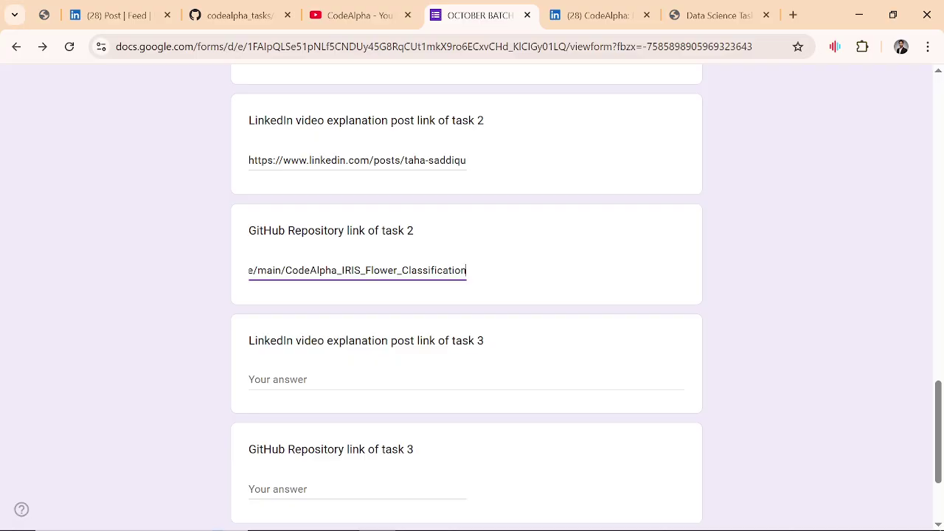
key("Left")
key("Left")
key("Left")
key("Left")
key("Left")
key("Left")
key("Left")
key("Left")
key("Left")
key("Left")
key("Left")
key("Left")
key("Left")
key("Left")
key("Left")
key("Left")
key("Left")
key("Left")
key("Left")
key("Left")
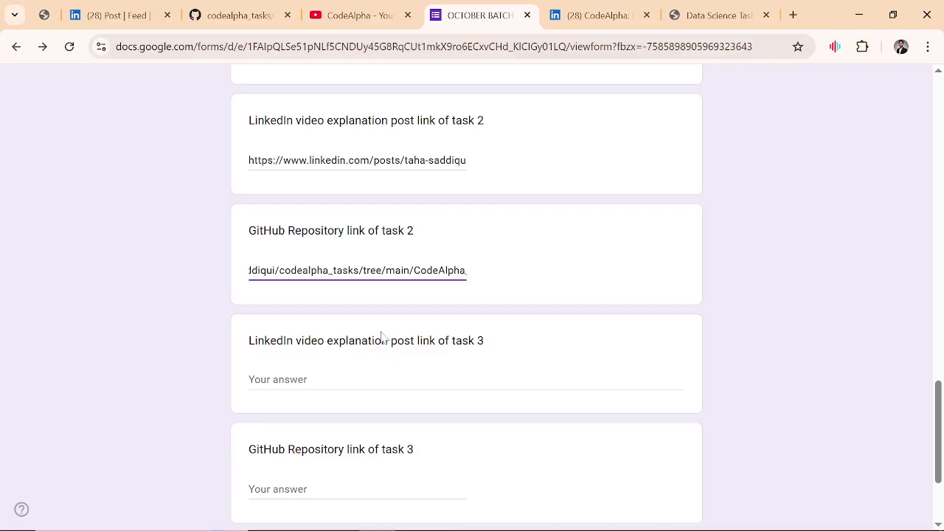
scroll(383, 337, "down", 2)
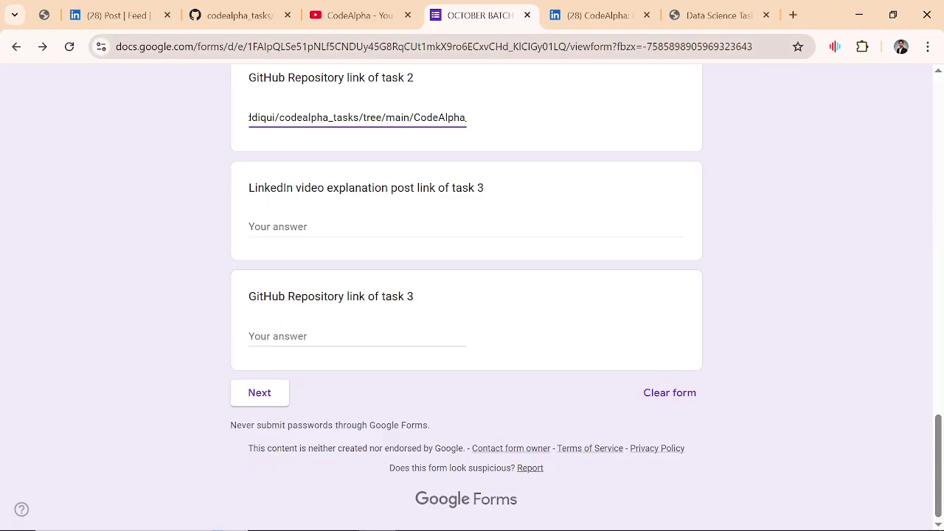
left_click(792, 14)
key("ctrl+v")
key("Return")
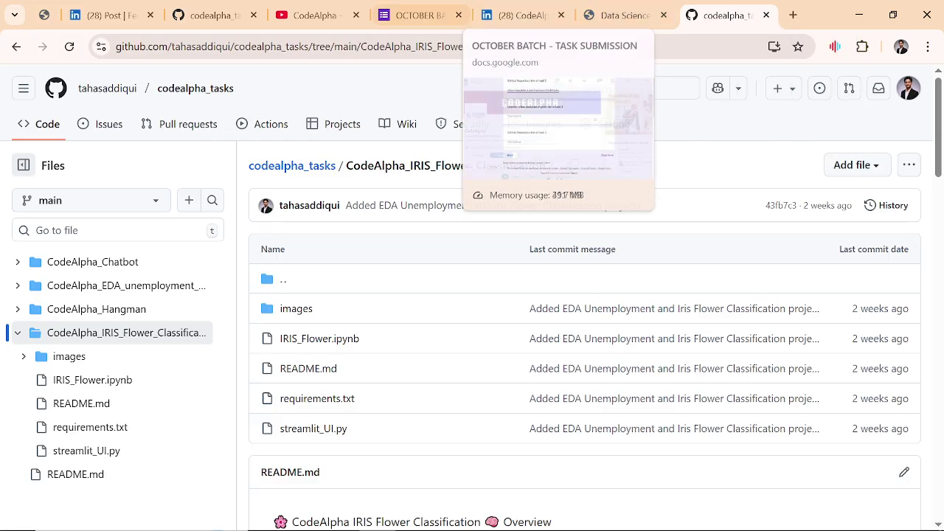
left_click_drag(224, 46, 559, 46)
Step: Return to the form and advance to the Payment Page section
left_click(434, 6)
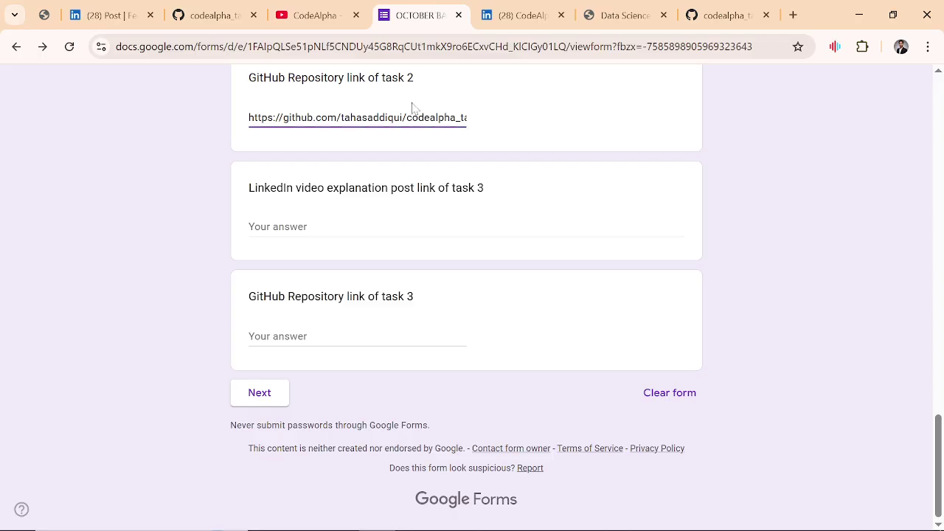
scroll(383, 153, "up", 2)
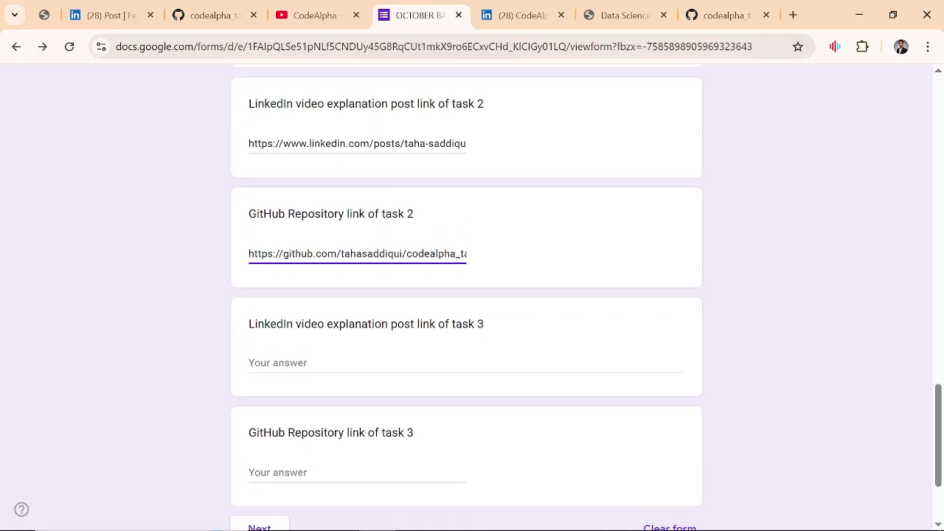
scroll(278, 425, "down", 2)
left_click(277, 426)
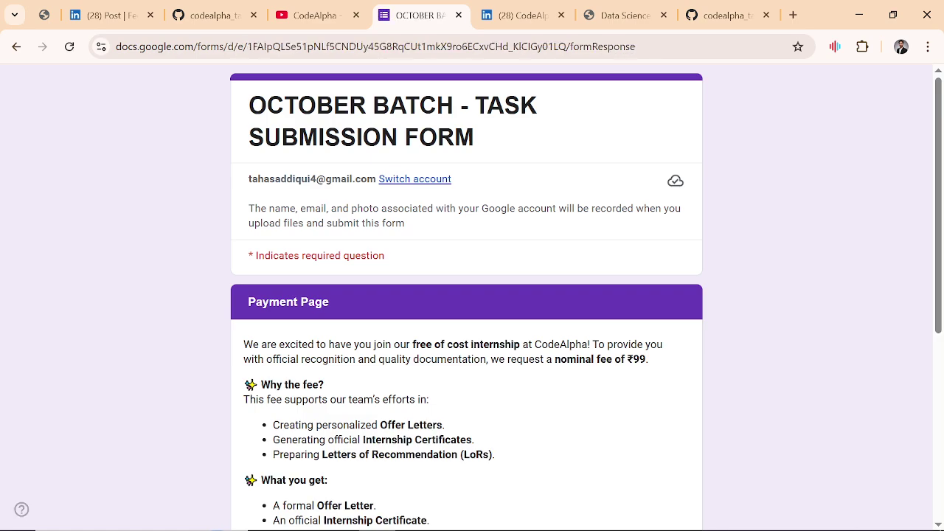
Step: Select Easypaisa as the payment method and continue to the Easypaisa - 400PKR section
scroll(278, 426, "down", 2)
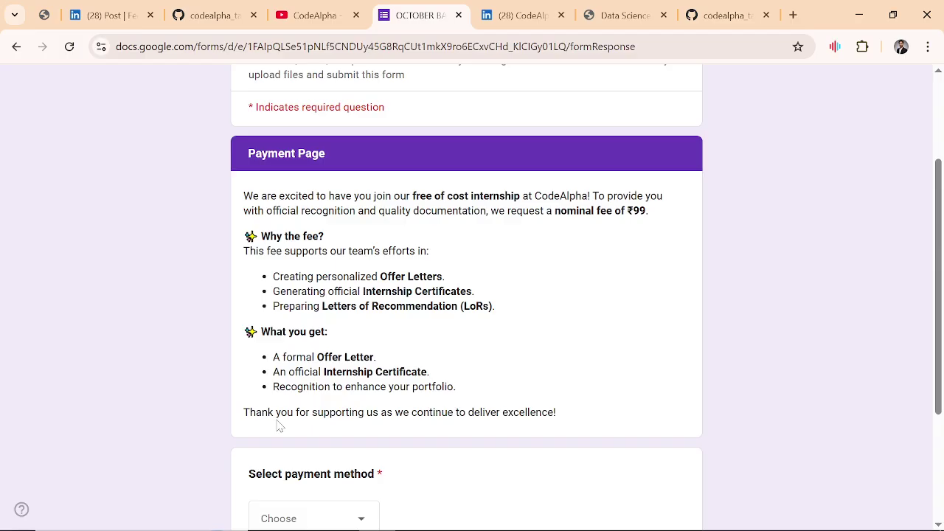
scroll(279, 426, "down", 1)
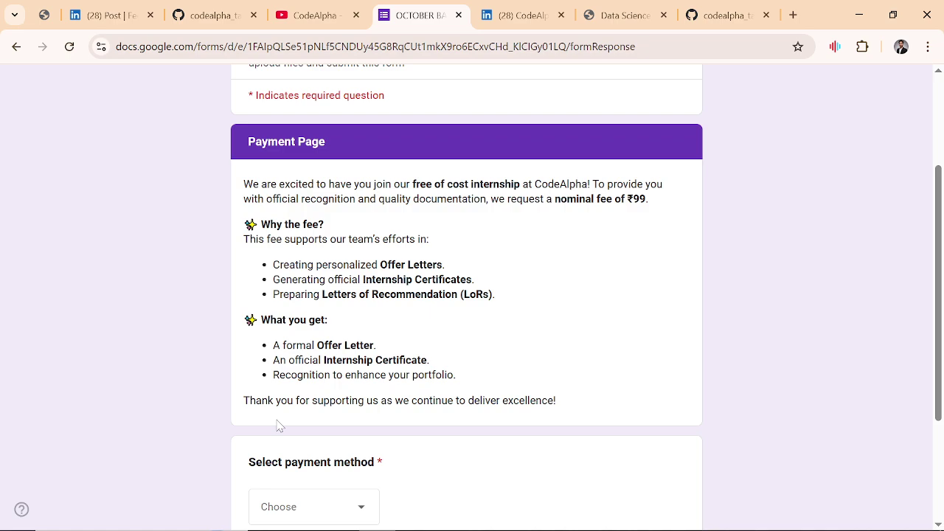
scroll(278, 426, "down", 1)
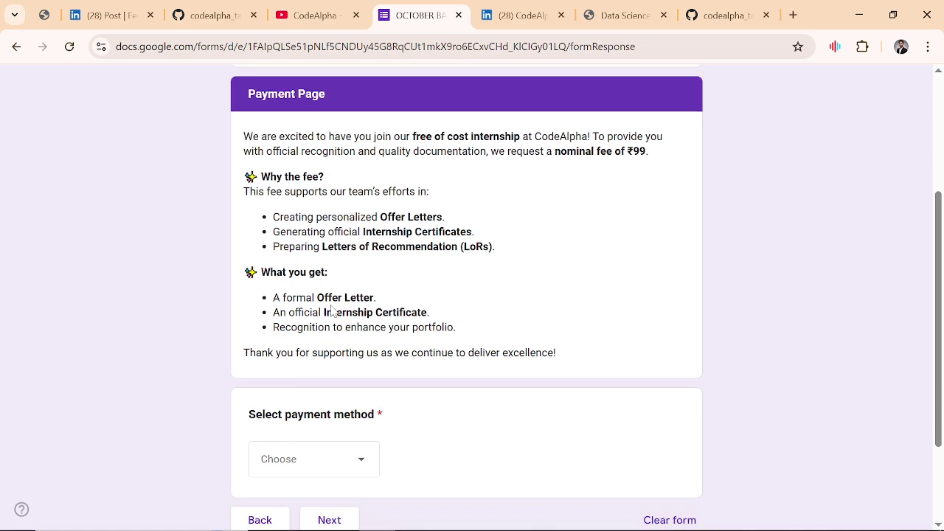
scroll(332, 311, "down", 1)
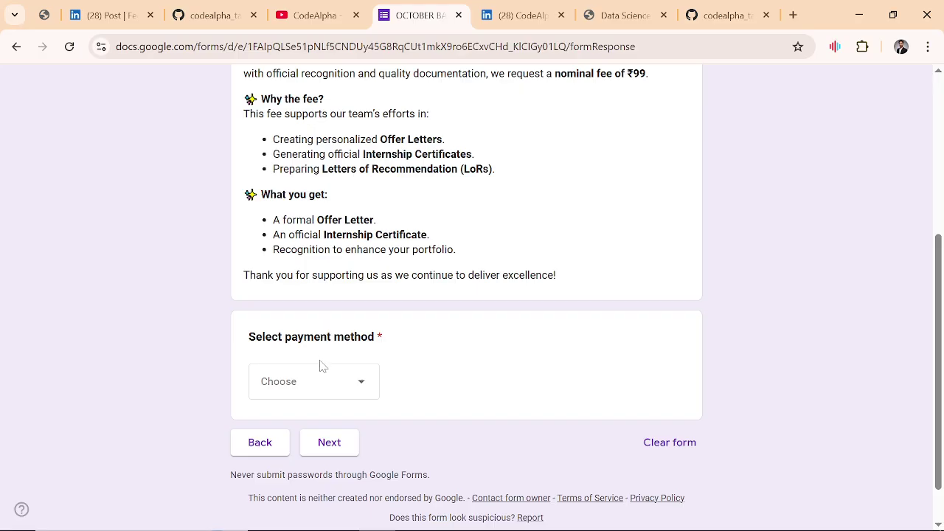
scroll(325, 357, "down", 1)
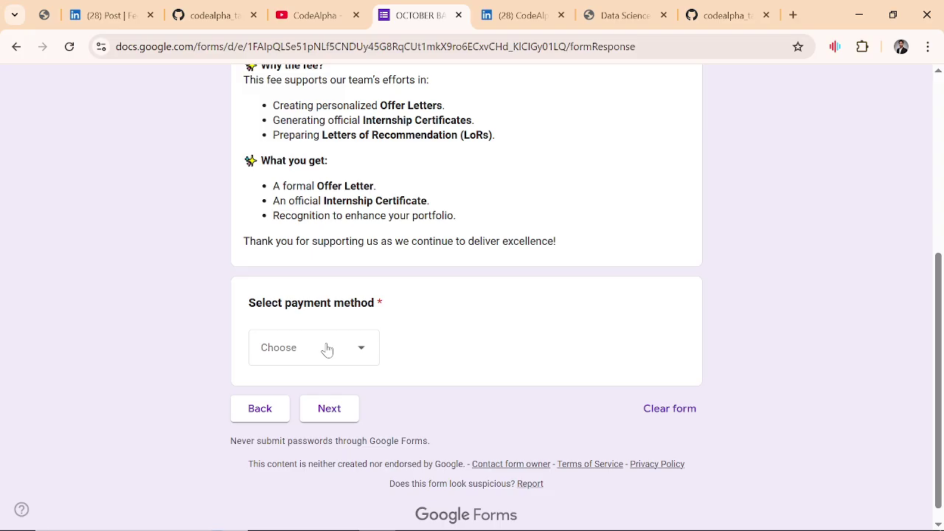
left_click(327, 350)
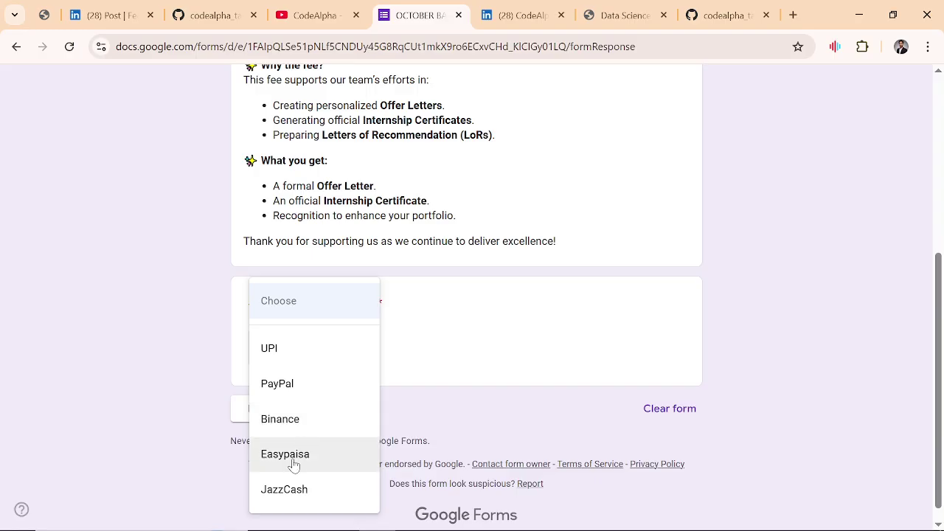
left_click(293, 457)
left_click(333, 424)
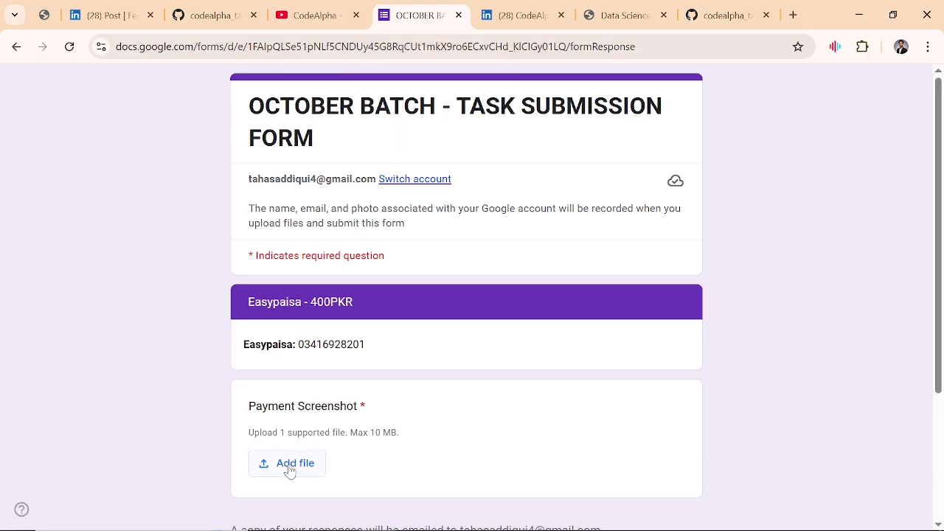
Step: Upload the payment screenshot from Downloads in the Easypaisa section
left_click(290, 465)
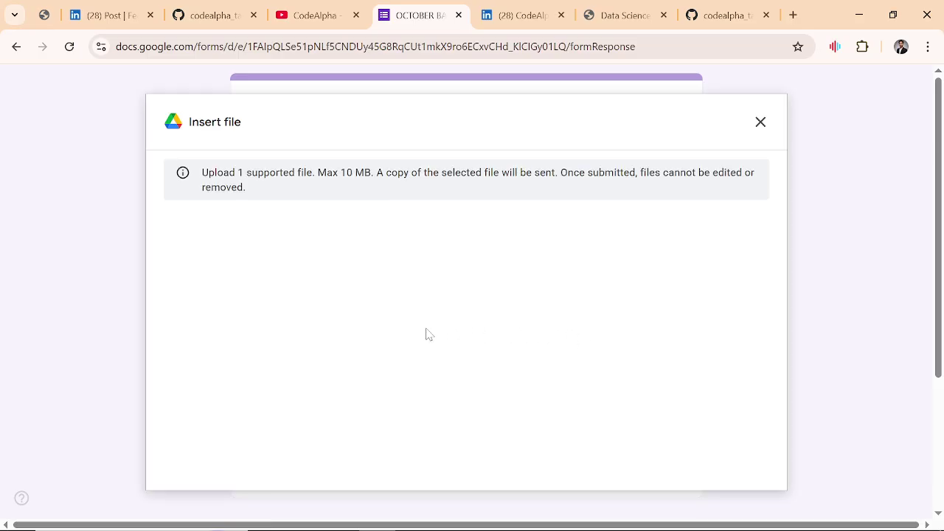
left_click(460, 421)
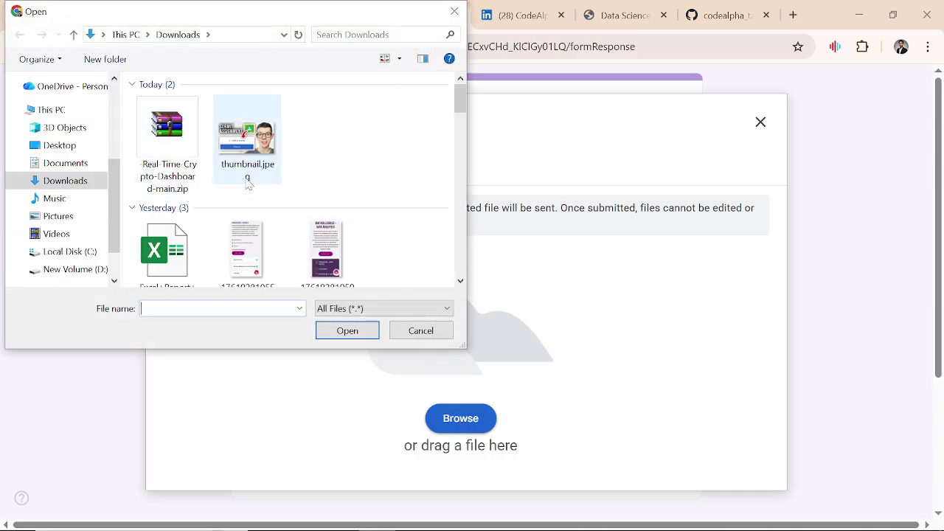
scroll(247, 184, "down", 6)
scroll(249, 185, "up", 2)
scroll(249, 185, "up", 5)
double_click(256, 275)
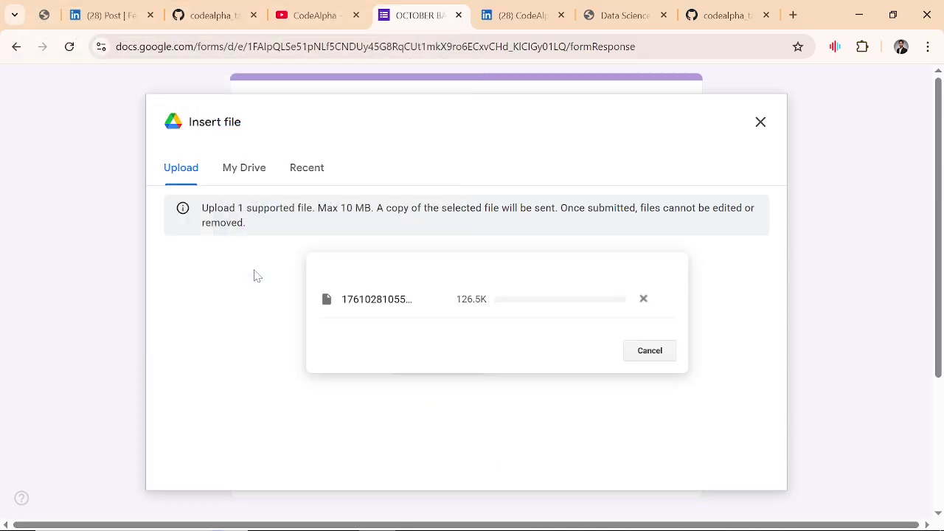
scroll(418, 359, "down", 3)
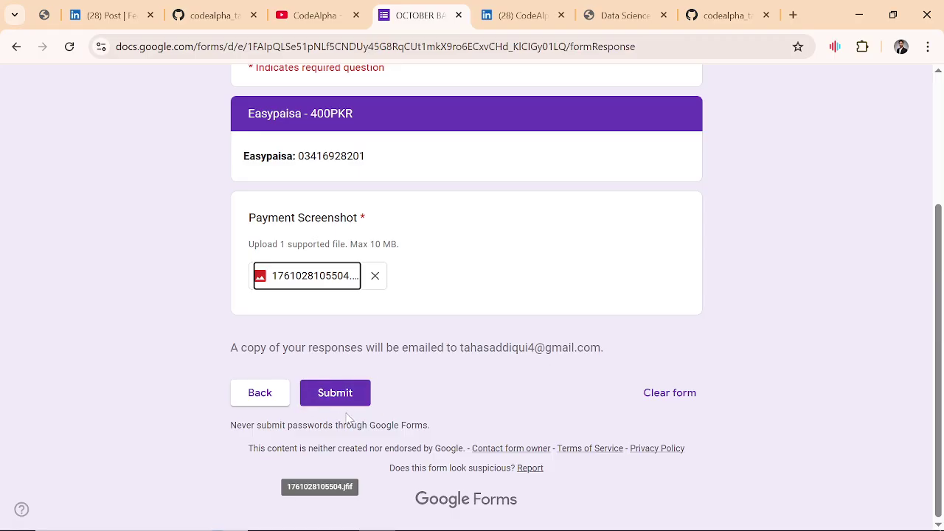
Step: Clear all form answers and confirm in the Clear form dialog
left_click(671, 393)
left_click(579, 339)
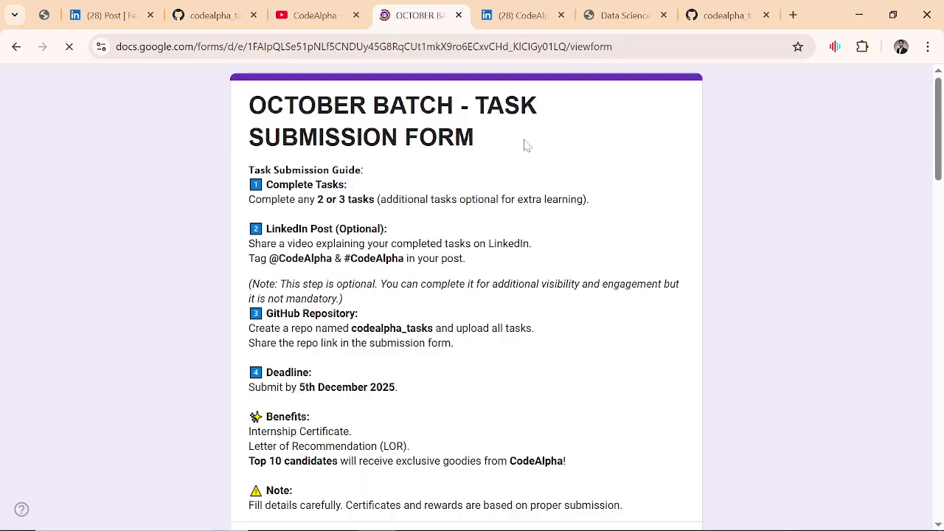
left_click_drag(524, 144, 390, 105)
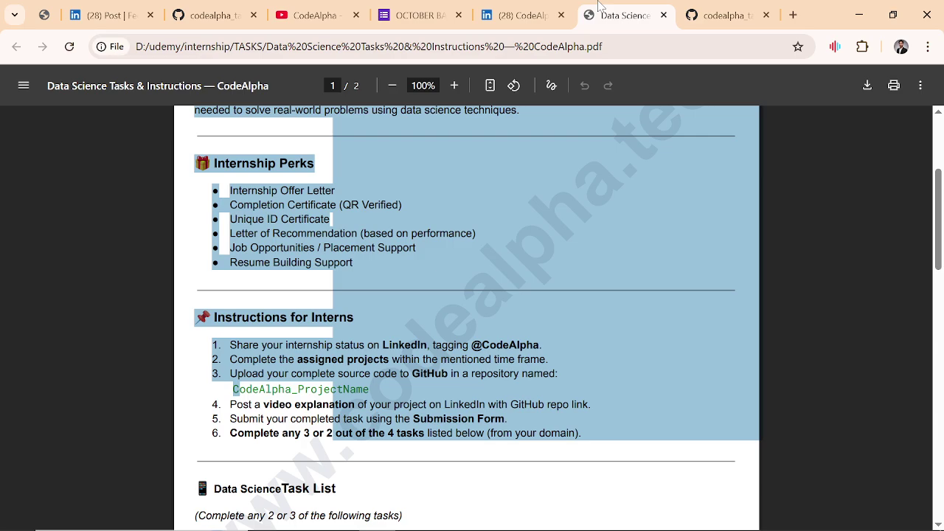
left_click(623, 15)
scroll(466, 317, "down", 15)
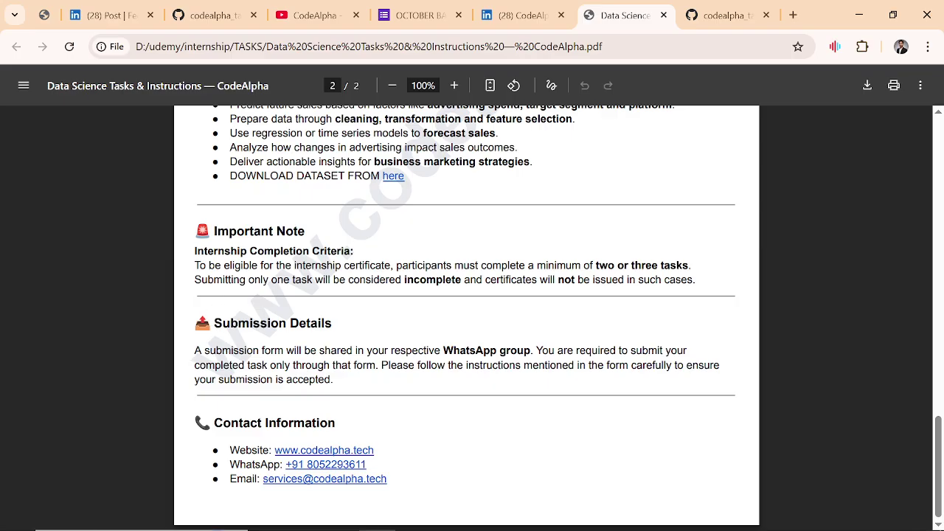
left_click(408, 6)
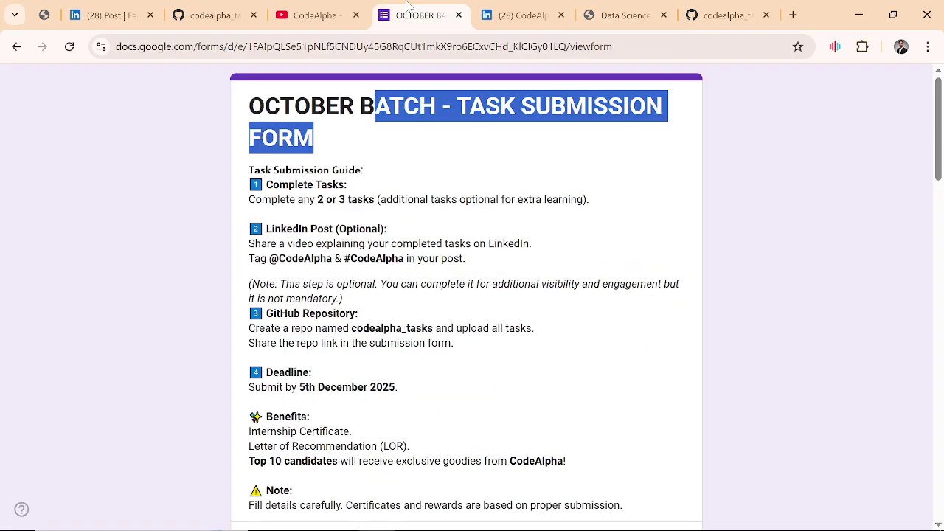
scroll(450, 481, "down", 15)
scroll(453, 481, "up", 10)
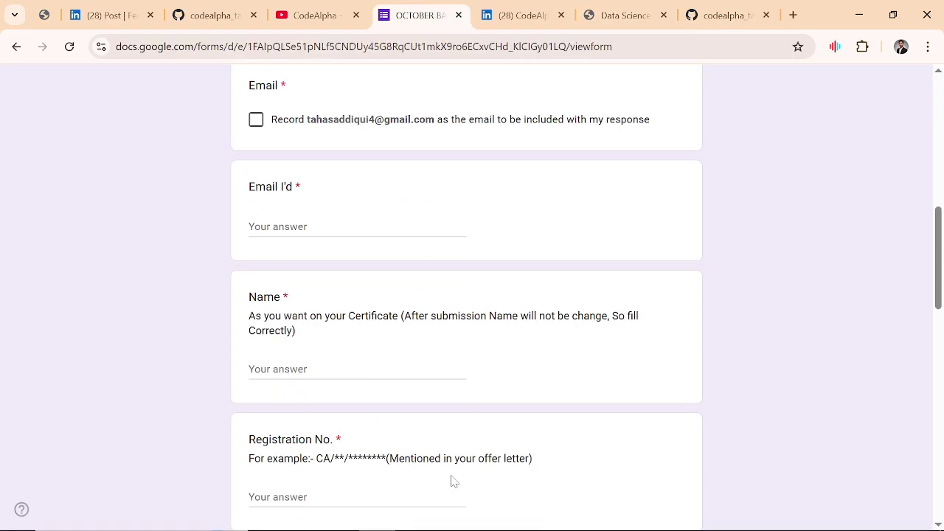
scroll(451, 480, "up", 5)
Step: Scroll through the CodeAlpha YouTube channel's Videos page
left_click(332, 17)
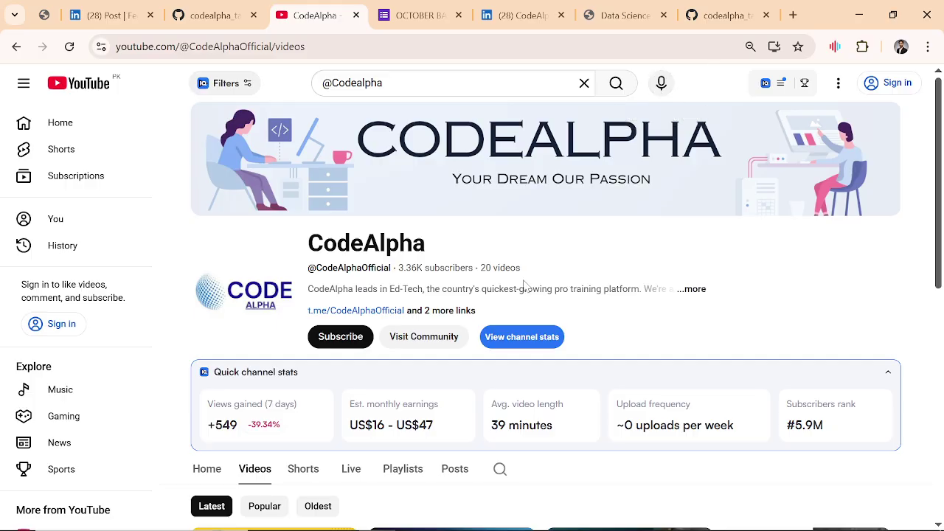
scroll(523, 285, "down", 6)
scroll(521, 287, "up", 5)
scroll(520, 287, "down", 1)
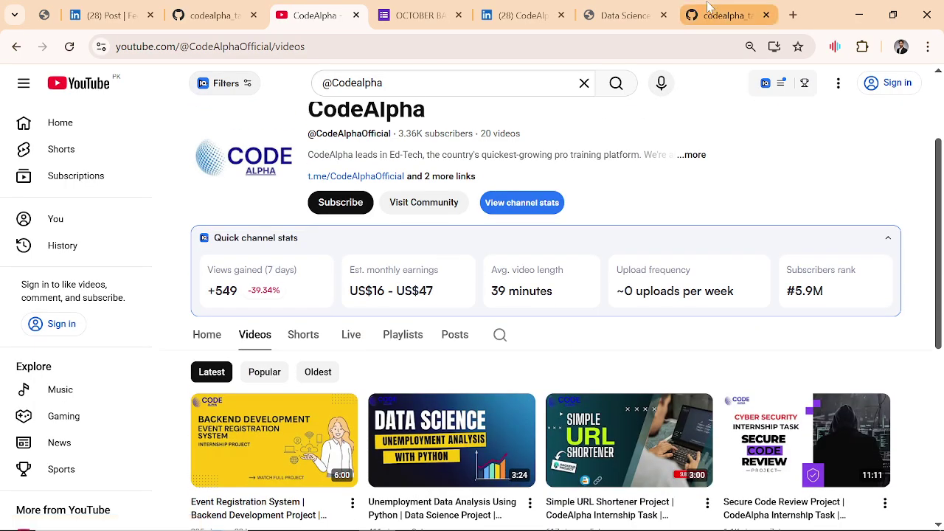
left_click(521, 14)
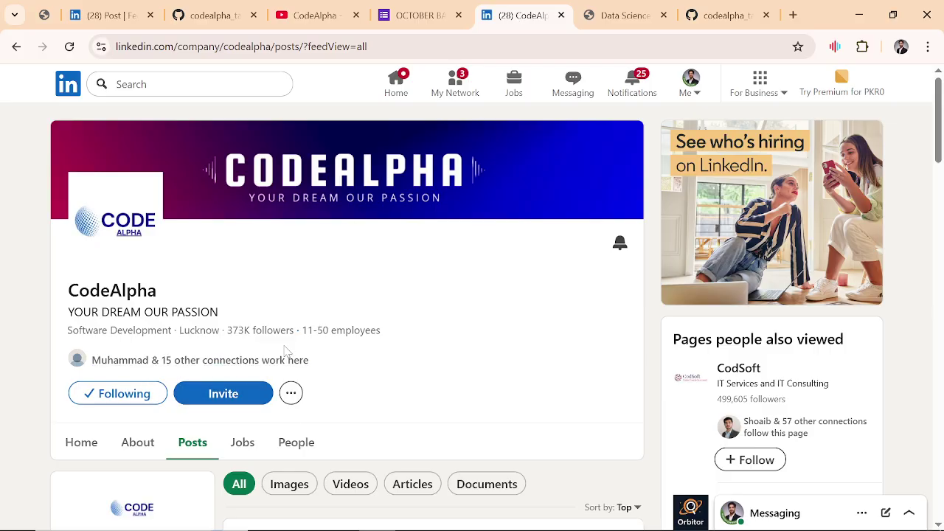
Step: Scroll through the CodeAlpha LinkedIn Posts feed, then bring the recording OBS Studio window forward
scroll(284, 350, "down", 3)
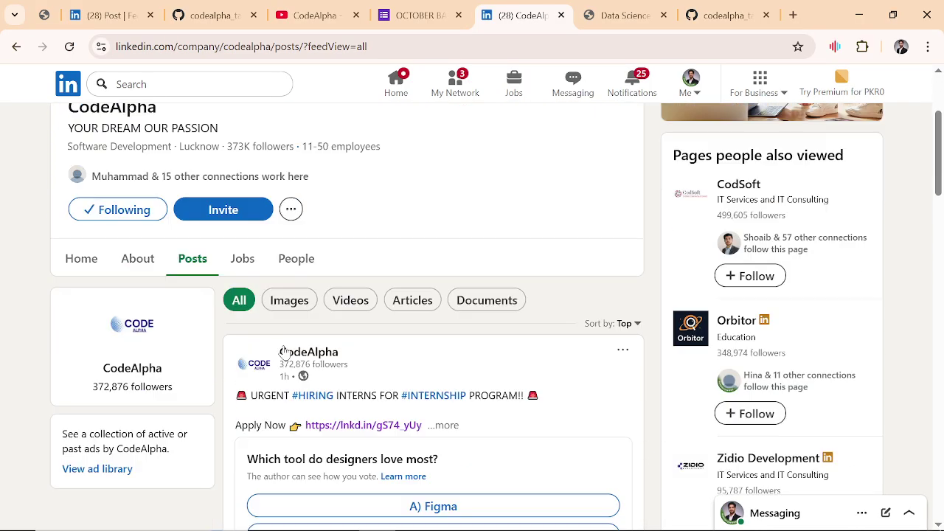
scroll(284, 350, "down", 3)
scroll(284, 350, "up", 6)
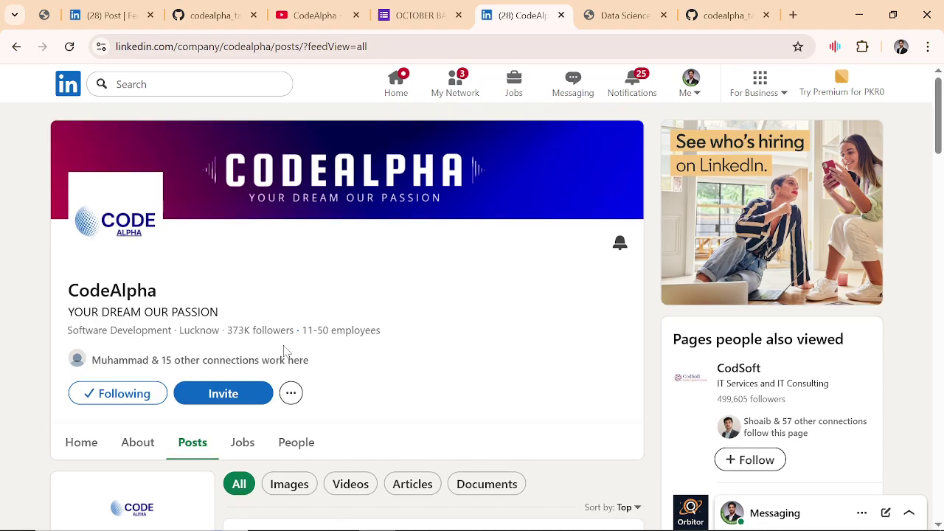
scroll(284, 350, "down", 1)
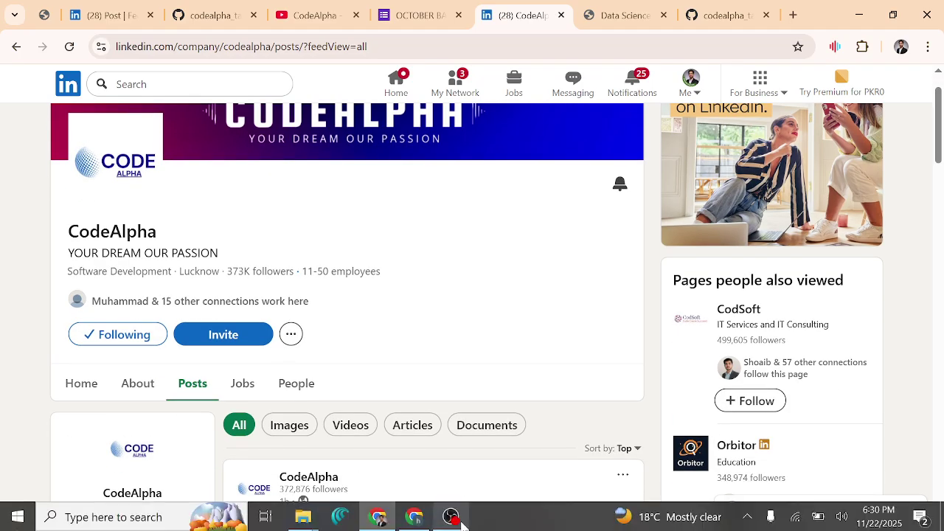
left_click(451, 516)
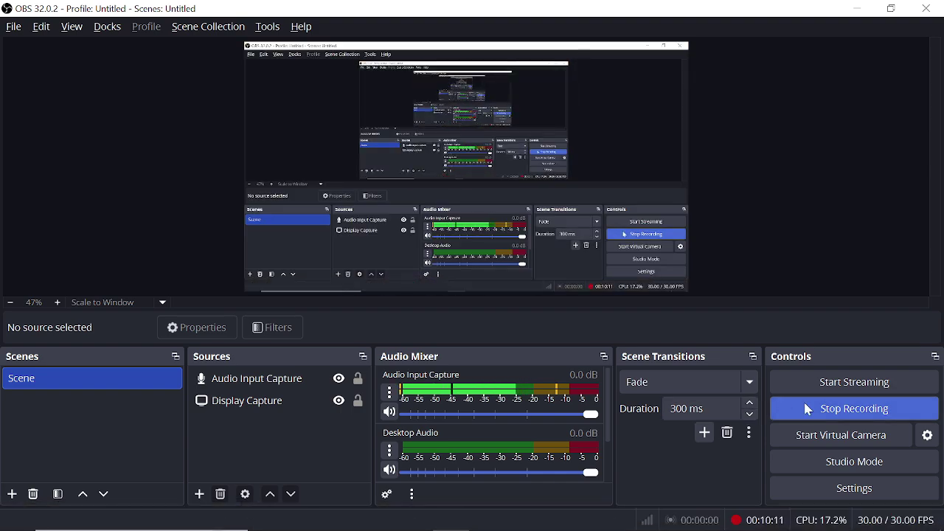